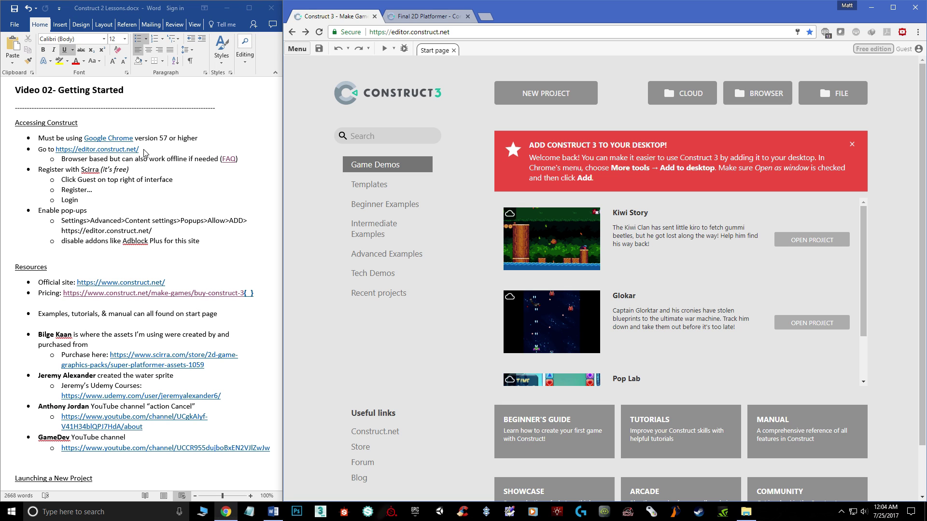
left_click(460, 32)
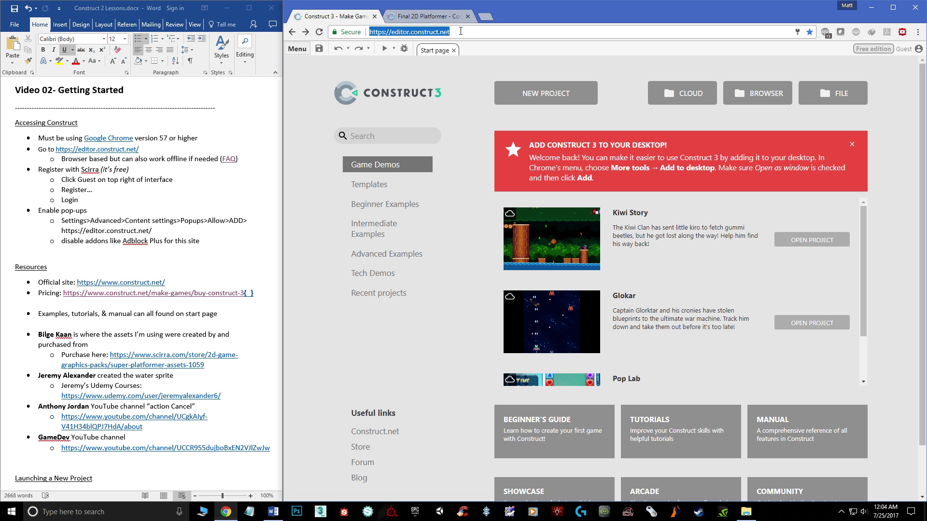
key("Return")
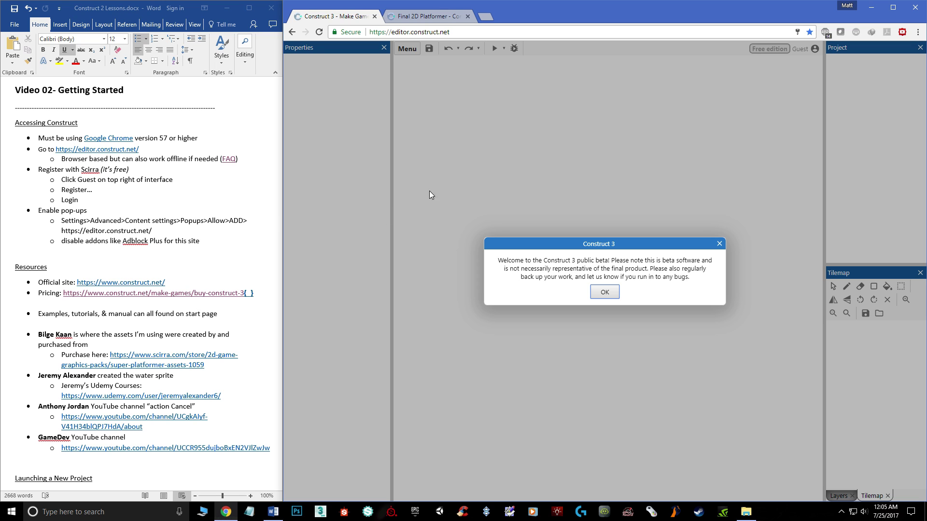
left_click_drag(559, 237, 517, 184)
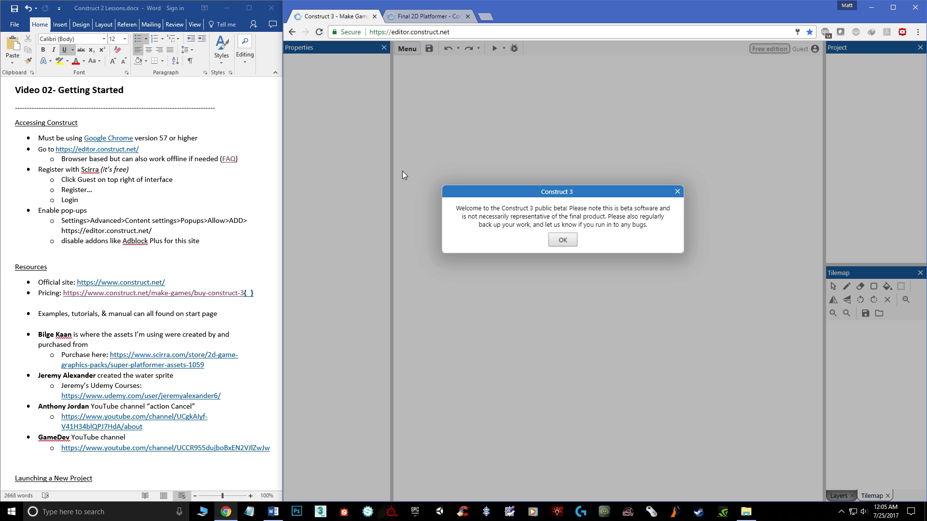
left_click(677, 192)
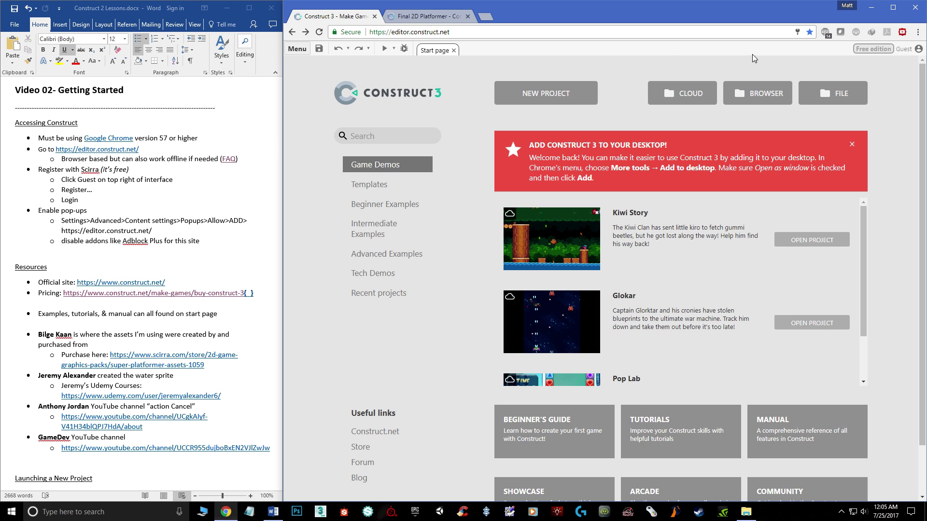
Check the guest account's details and its Free edition limits, and close the account information
left_click(906, 54)
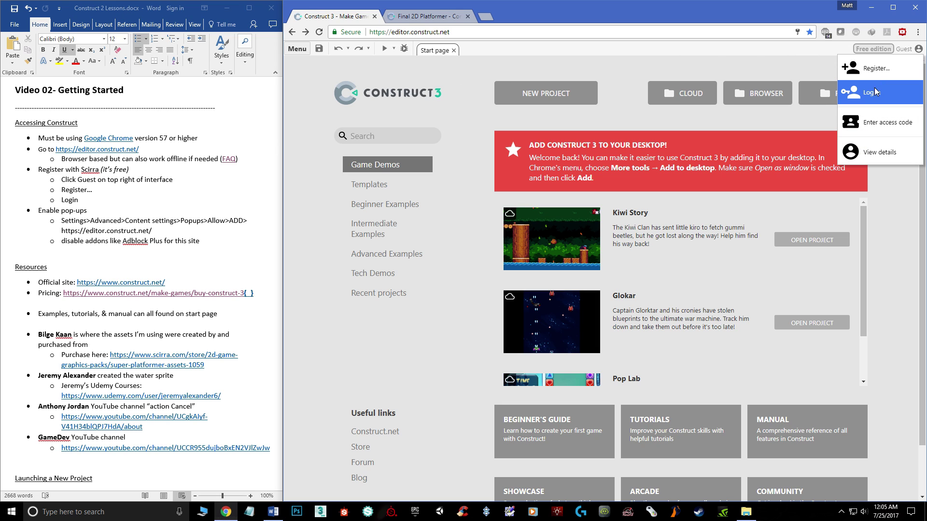
left_click(879, 153)
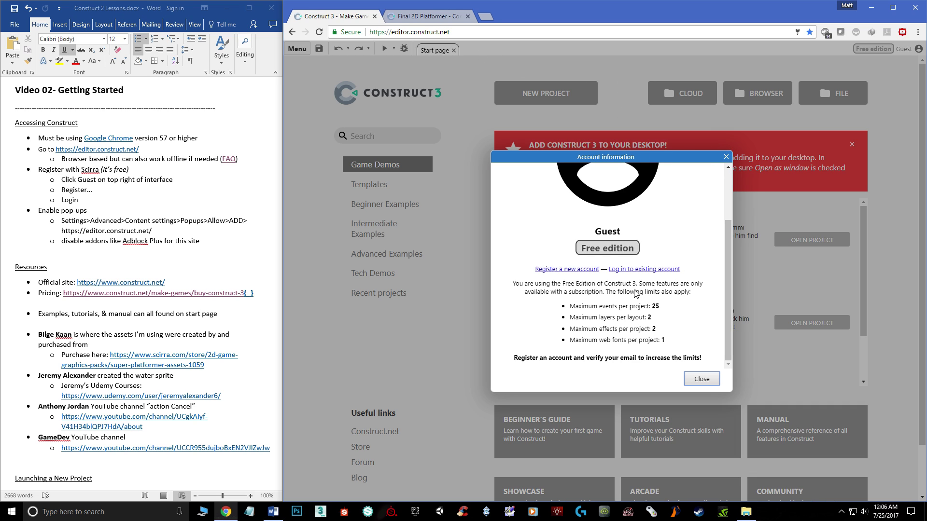
left_click(726, 157)
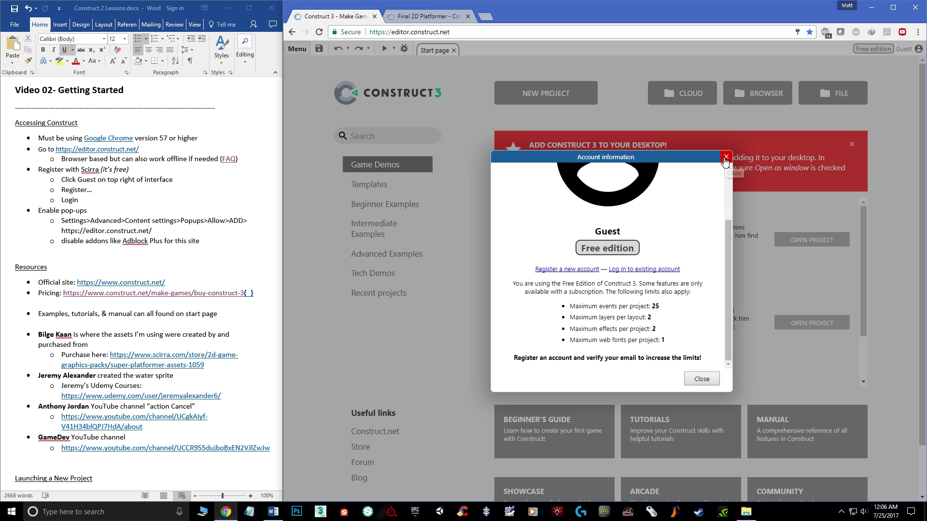
Log in to the existing account with the saved username and stored password, choosing to stay logged in
left_click(919, 49)
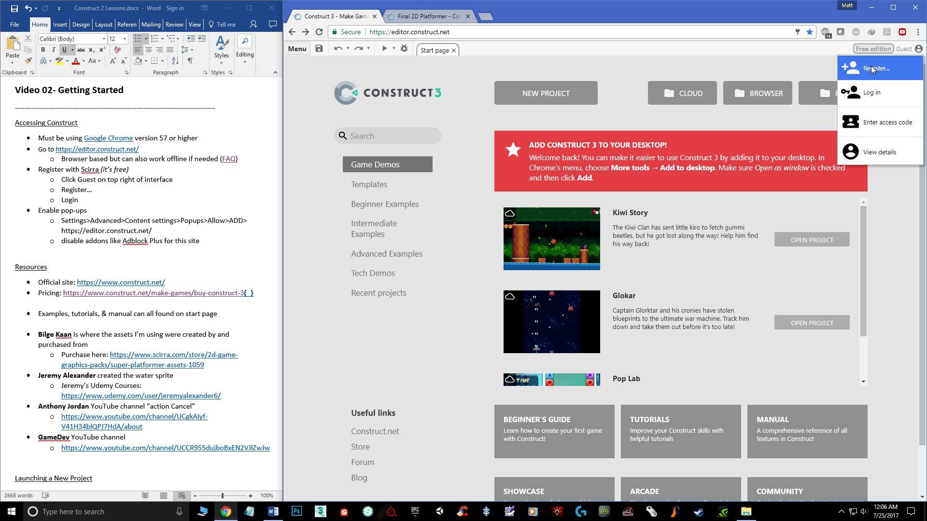
left_click(872, 92)
left_click(618, 253)
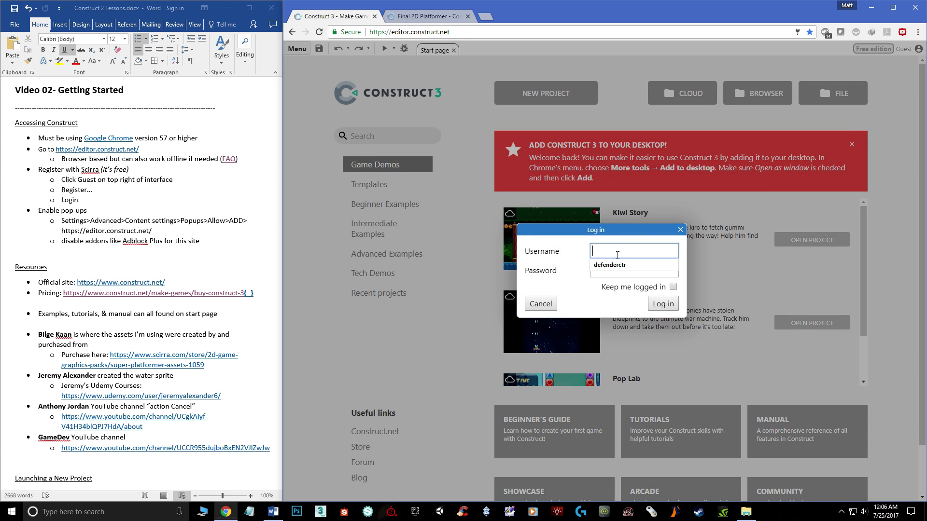
left_click(609, 265)
left_click(673, 286)
left_click(663, 304)
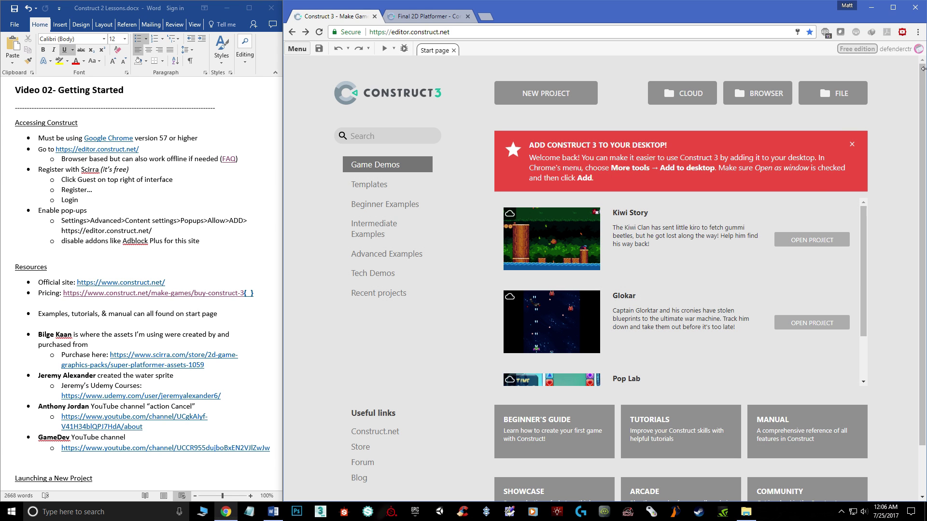
Check the logged-in account's details and its project limits, and close the account information
left_click(918, 49)
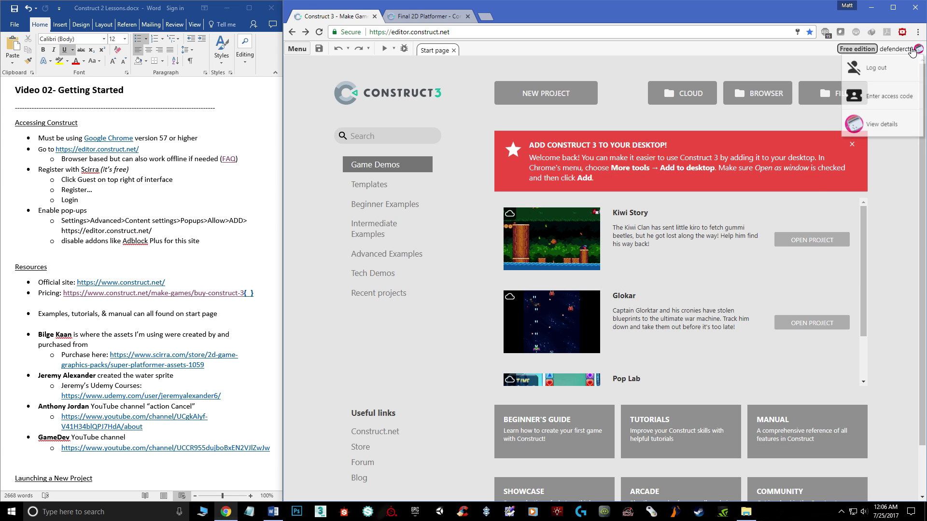
left_click(881, 128)
scroll(621, 311, "down", 1)
scroll(622, 311, "down", 1)
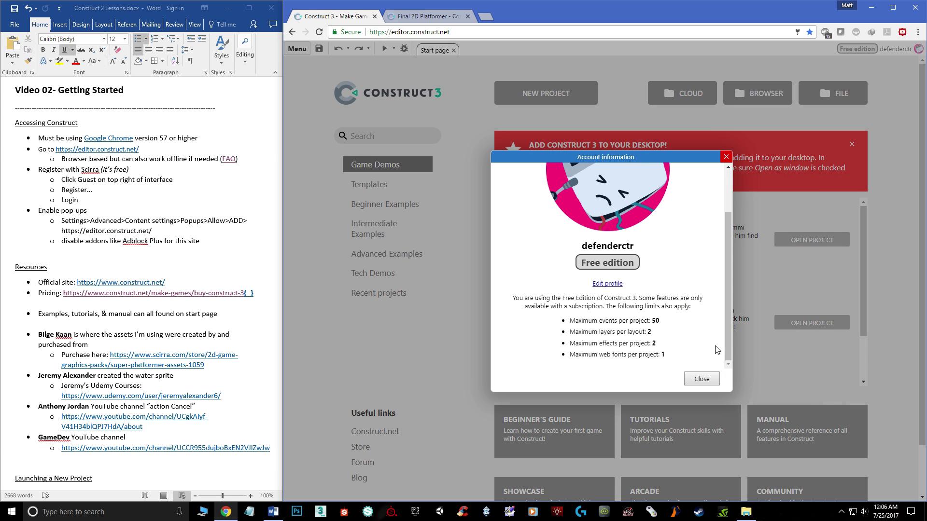
left_click(726, 158)
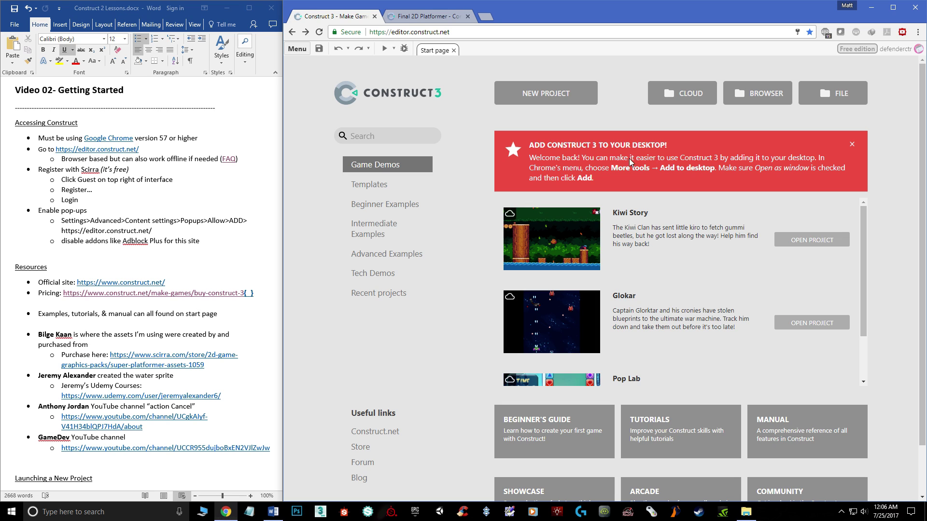
Open the Construct 3 pricing page linked in the lesson notes and compare the Free Trial features with the paid plans
left_click(188, 294, "ctrl")
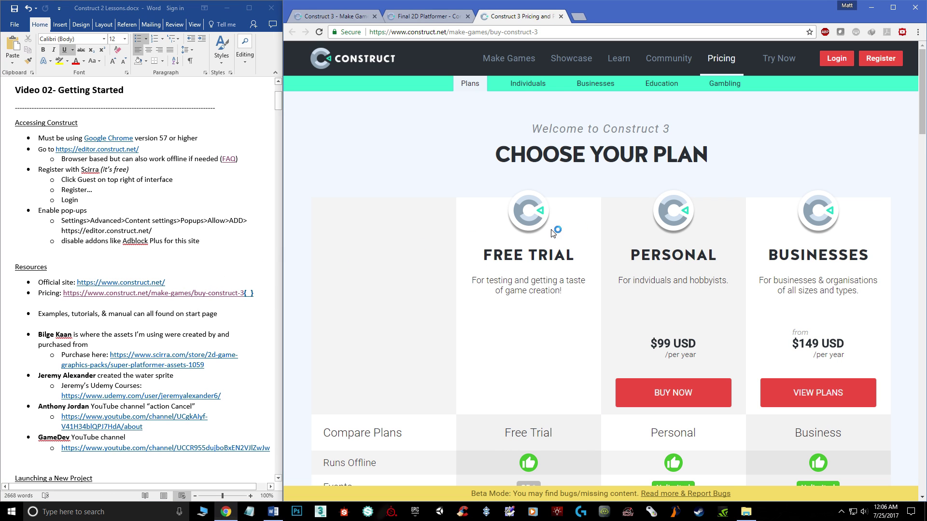
scroll(570, 225, "down", 7)
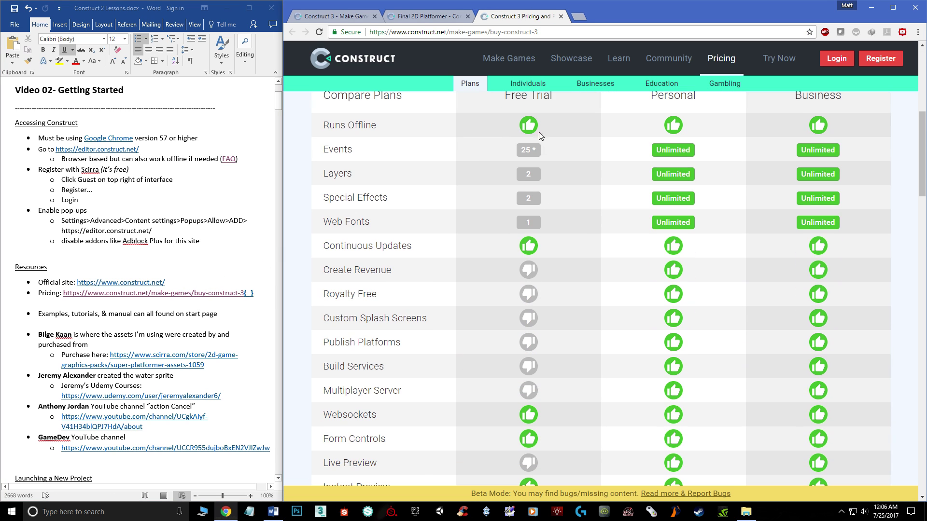
scroll(544, 282, "down", 8)
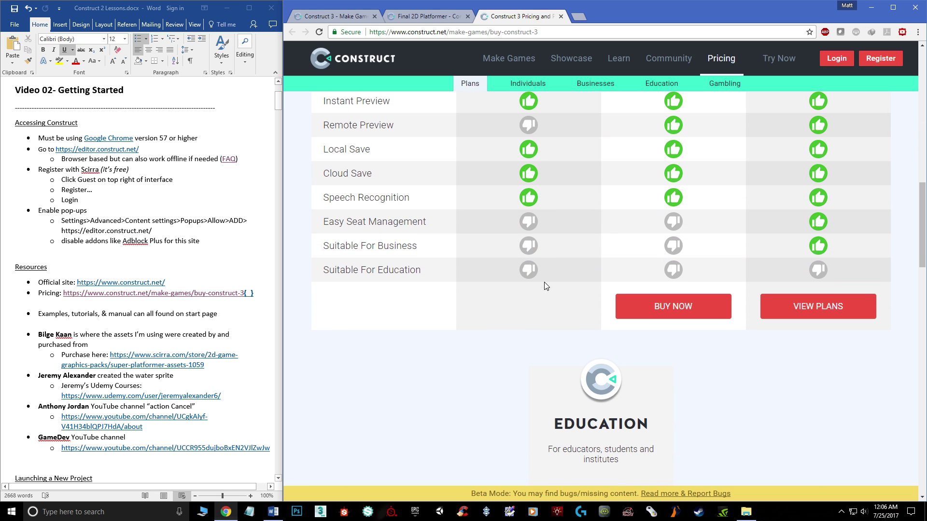
scroll(662, 306, "up", 7)
scroll(660, 290, "up", 6)
scroll(552, 264, "down", 5)
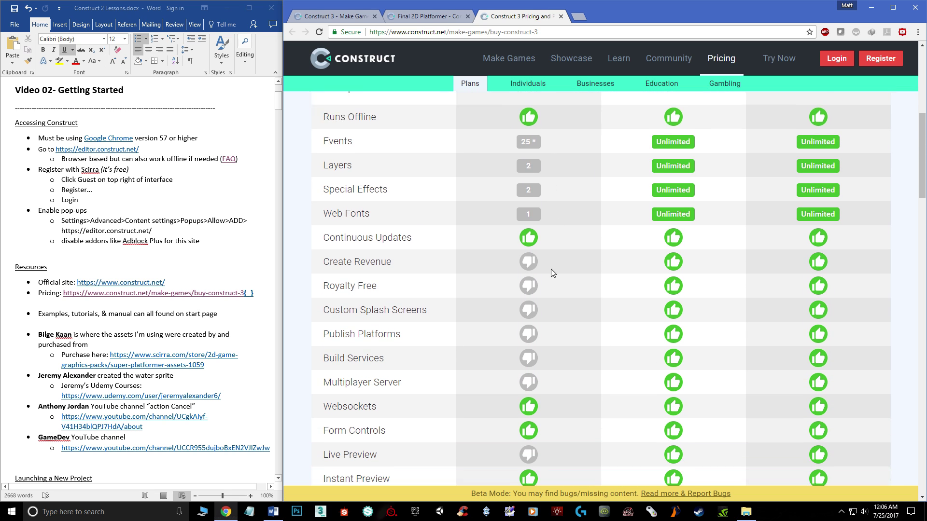
scroll(563, 286, "up", 8)
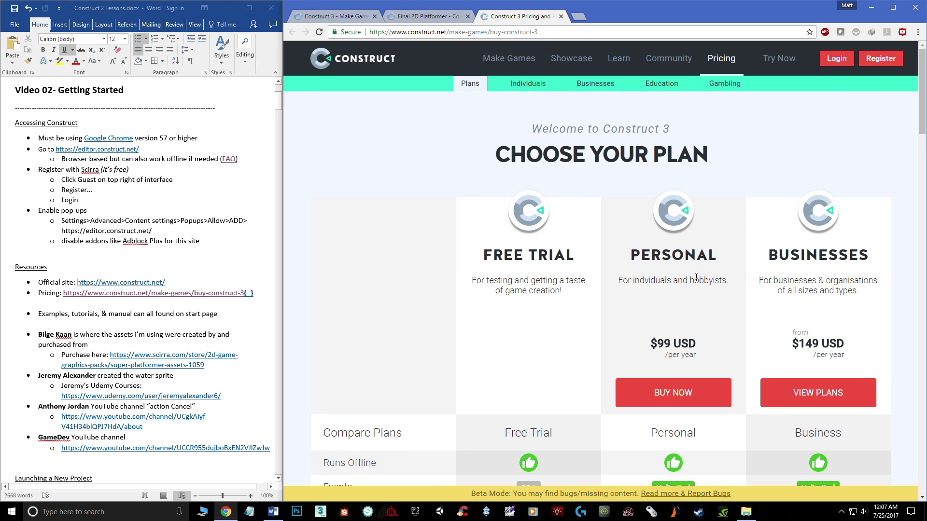
Examine the Personal, Businesses and Education plans, close the pricing page and return to the Construct 3 start page
scroll(696, 278, "down", 2)
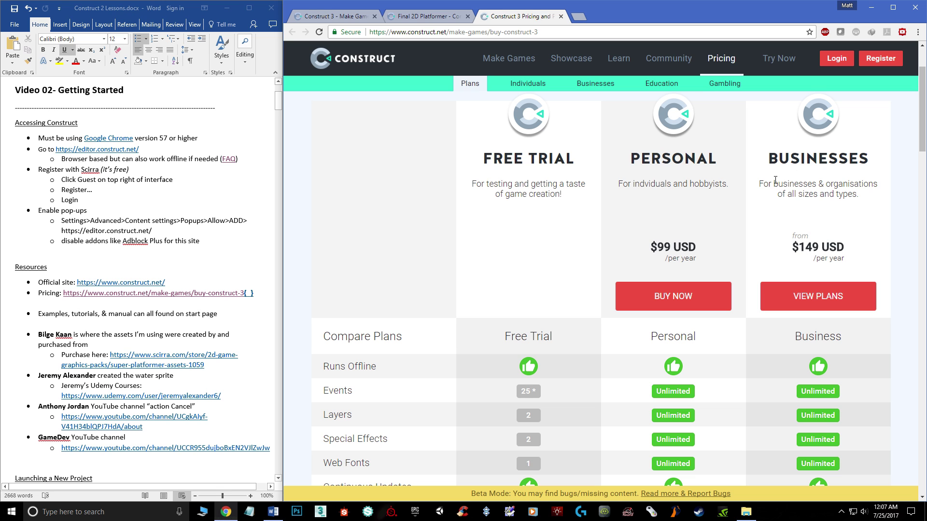
scroll(793, 295, "down", 15)
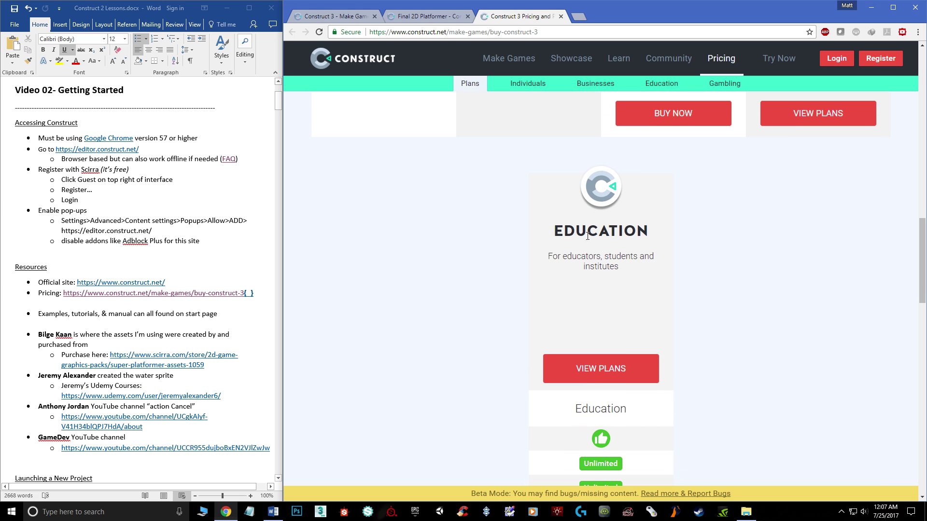
scroll(659, 336, "down", 3)
scroll(659, 337, "down", 5)
scroll(609, 257, "down", 3)
scroll(645, 288, "up", 10)
scroll(645, 289, "up", 4)
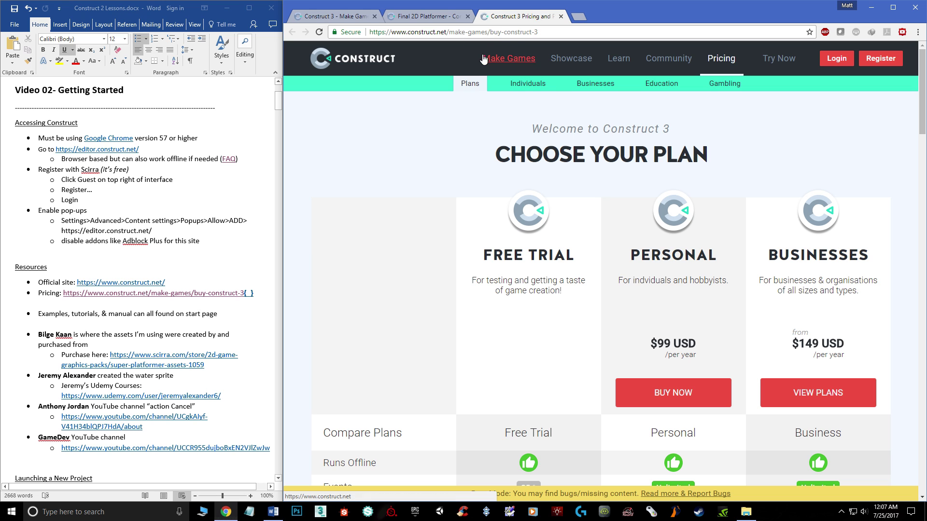
left_click(561, 17)
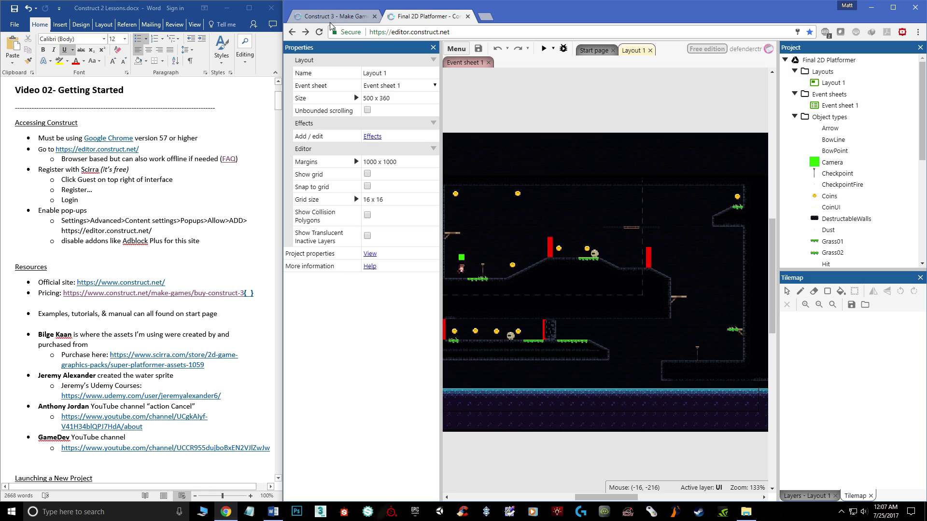
left_click(350, 17)
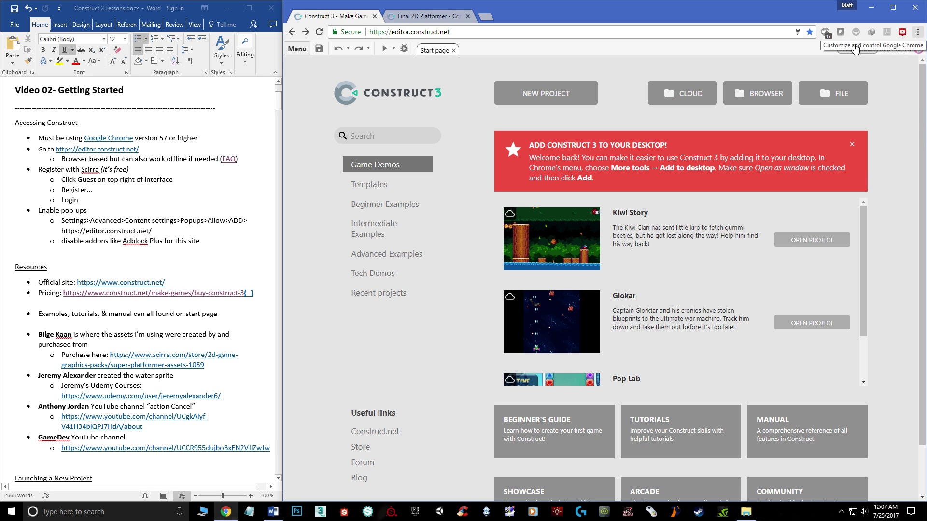
Open the Popups permissions in Chrome's advanced content settings to check the sites allowed to show pop-ups
left_click(917, 32)
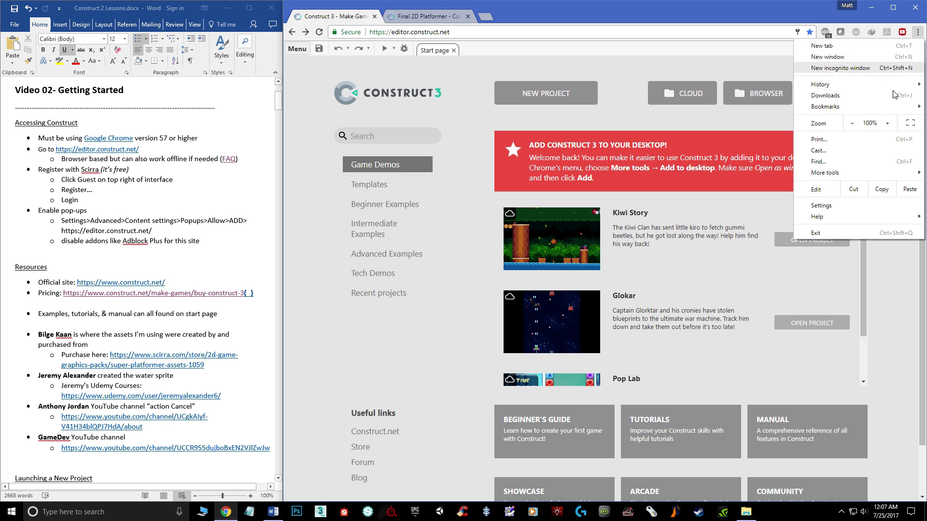
left_click(822, 206)
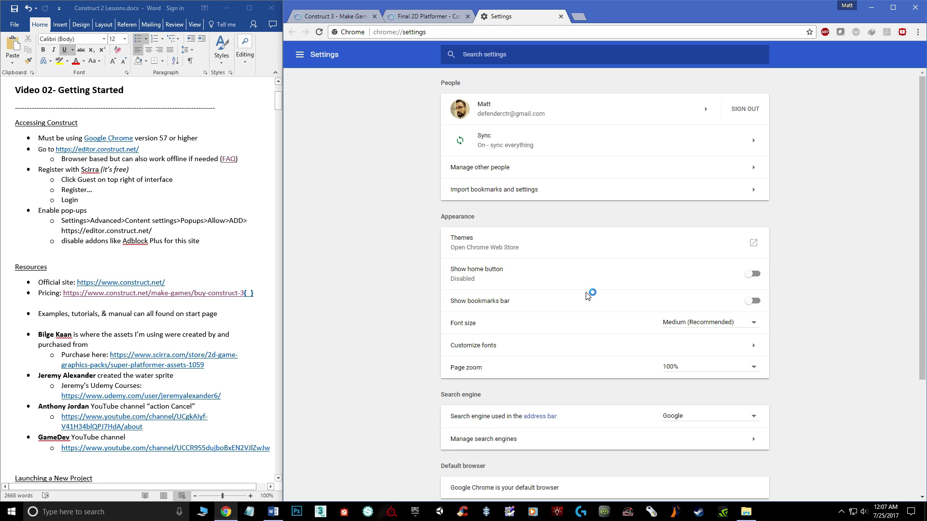
scroll(588, 295, "down", 3)
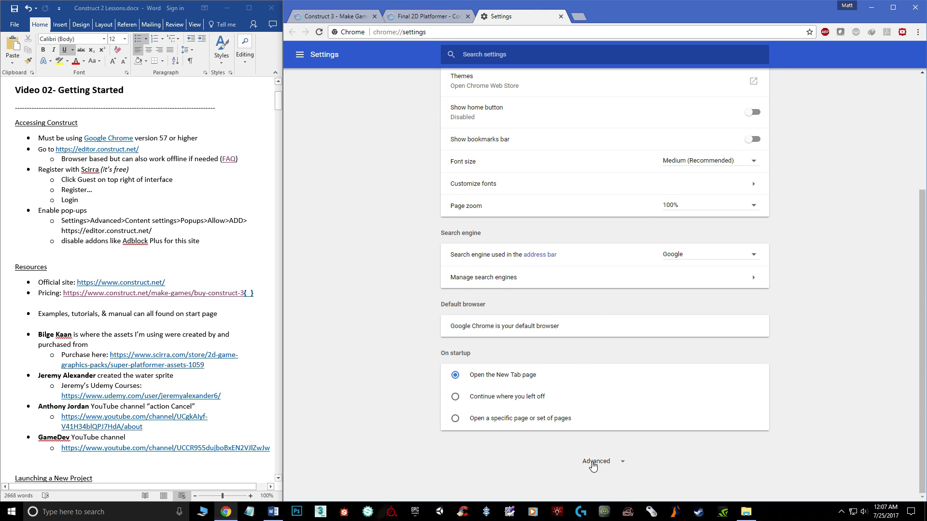
left_click(595, 462)
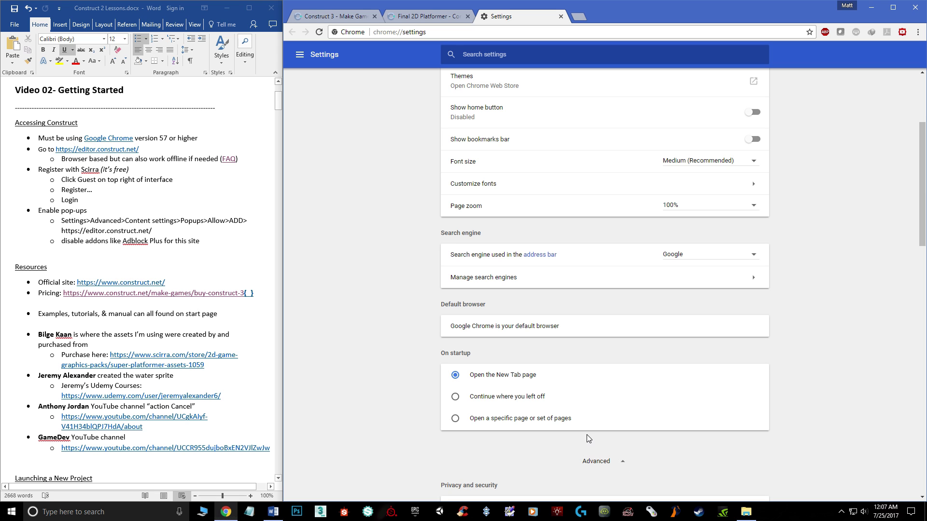
scroll(613, 397, "down", 3)
scroll(614, 397, "down", 2)
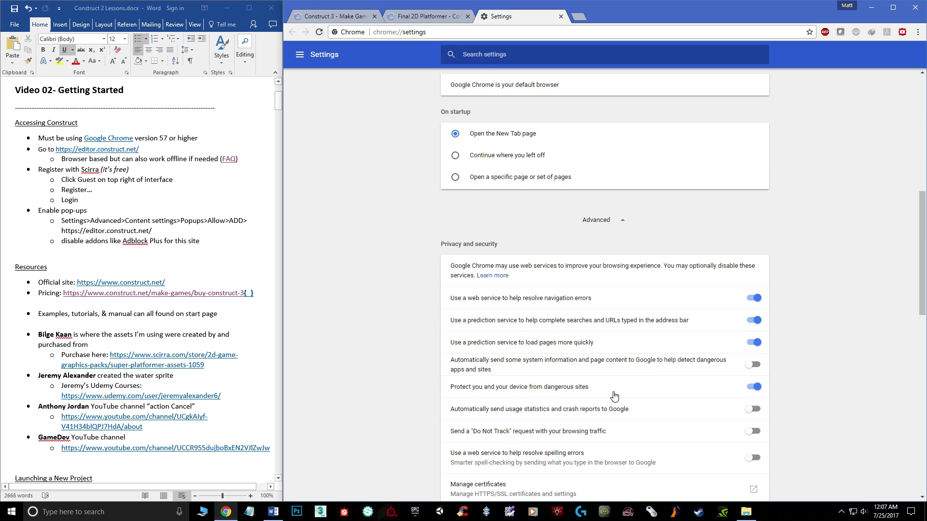
scroll(614, 397, "down", 4)
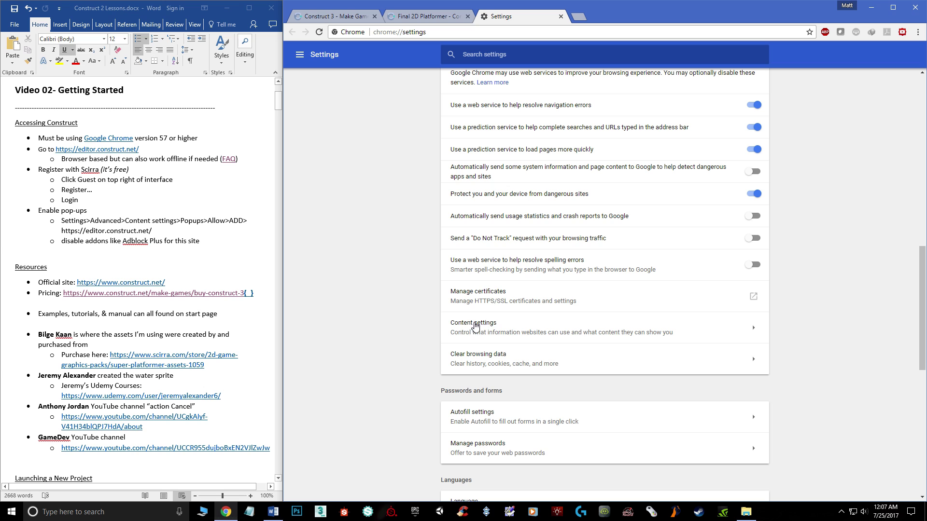
left_click(478, 326)
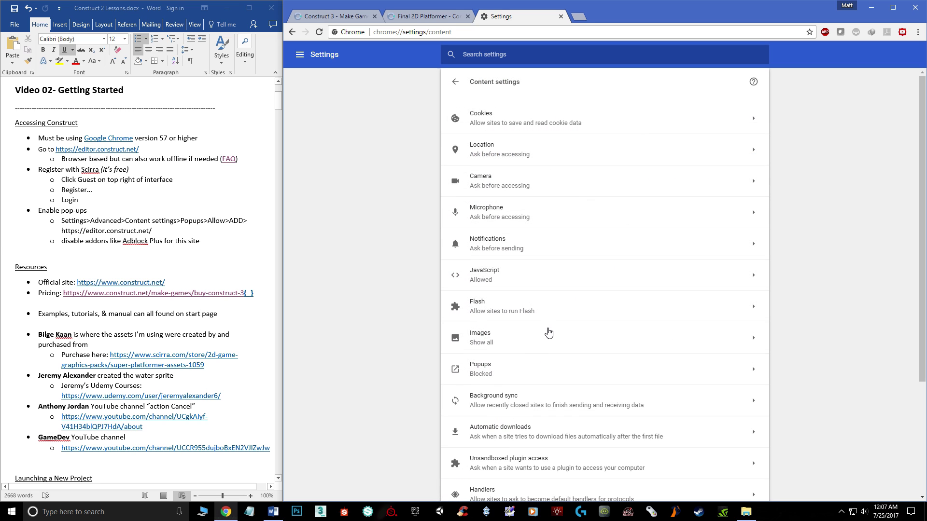
left_click(478, 368)
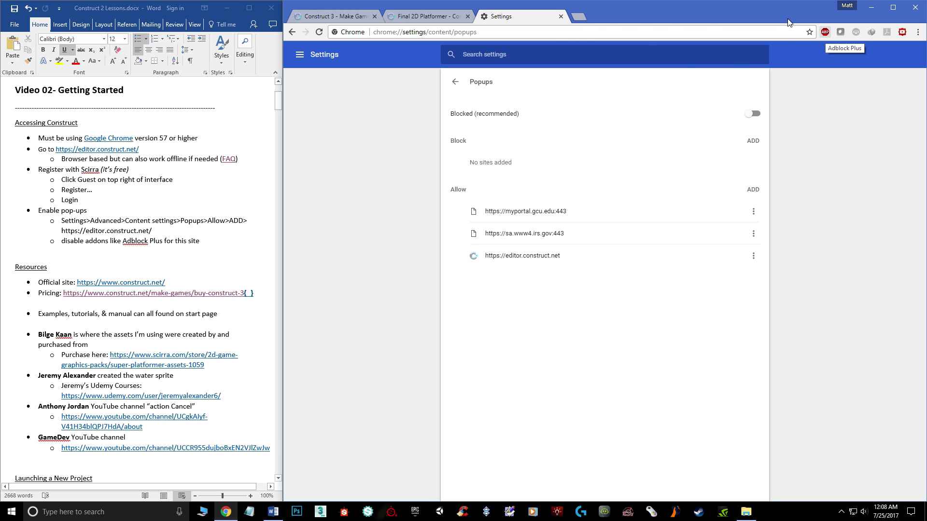
Return to the Construct 3 start page and check whether Adblock Plus is disabled for this site
left_click(355, 18)
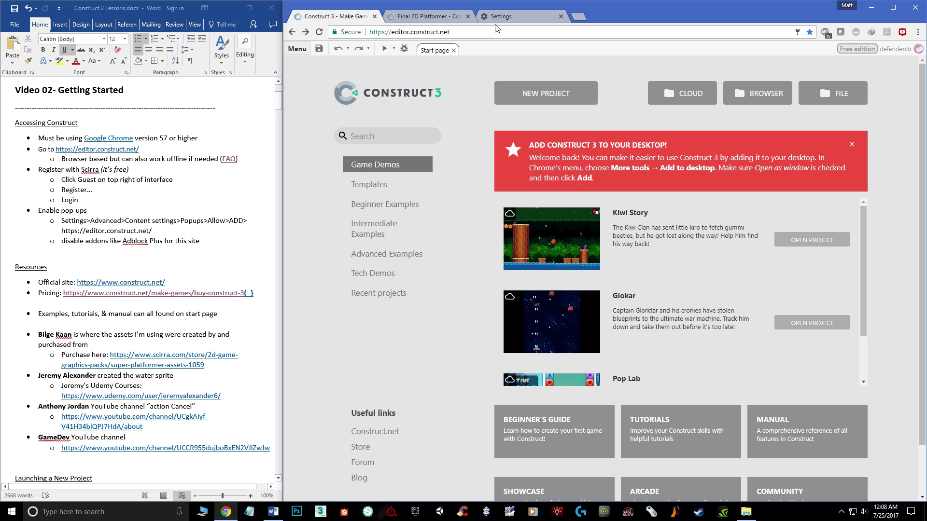
left_click(825, 33)
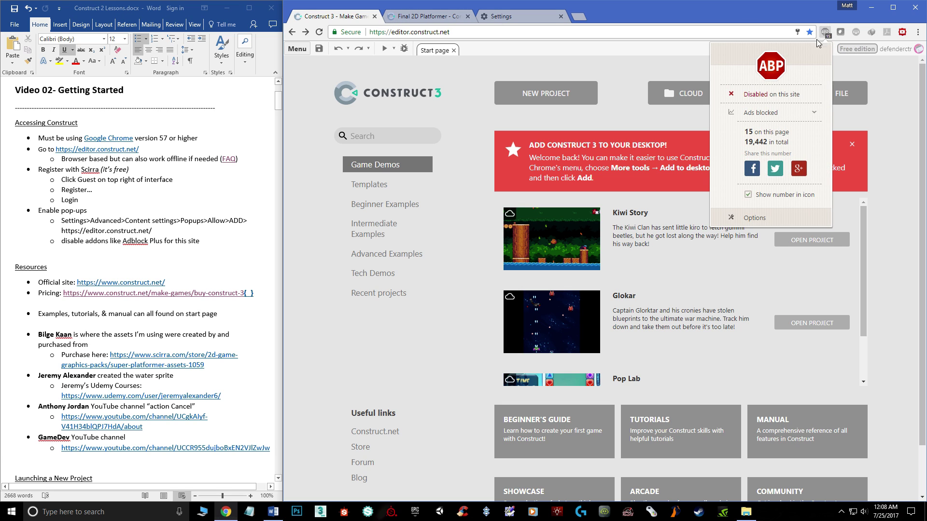
left_click(621, 17)
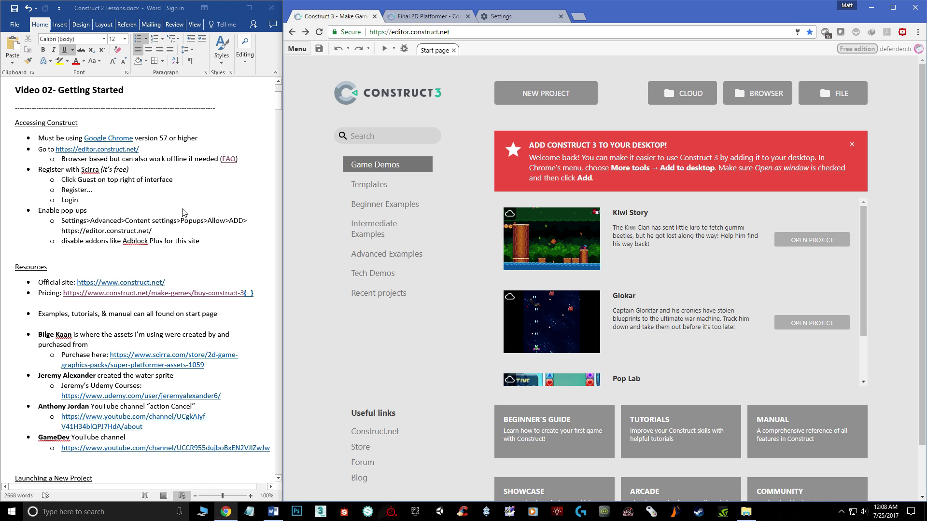
Read the Resources section of the lesson notes and browse the game demos on the Construct 3 start page
scroll(196, 221, "down", 3)
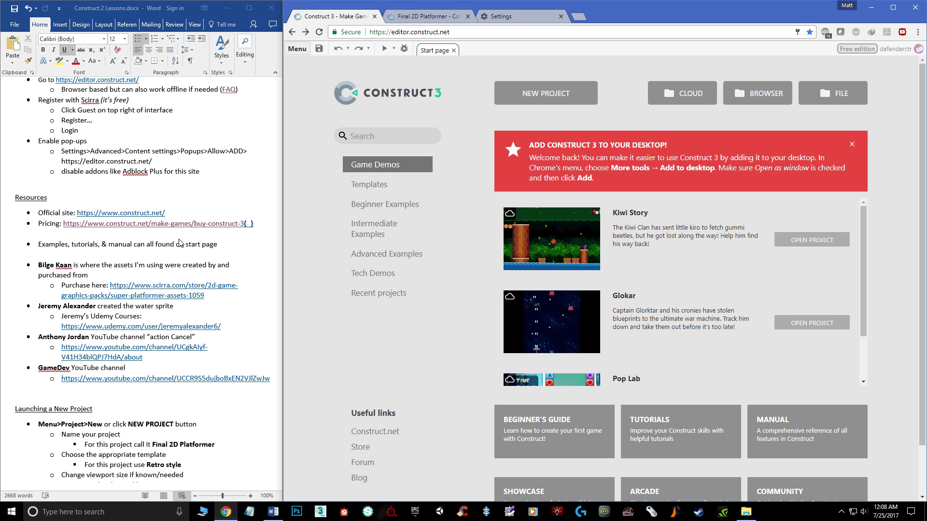
scroll(188, 323, "down", 1)
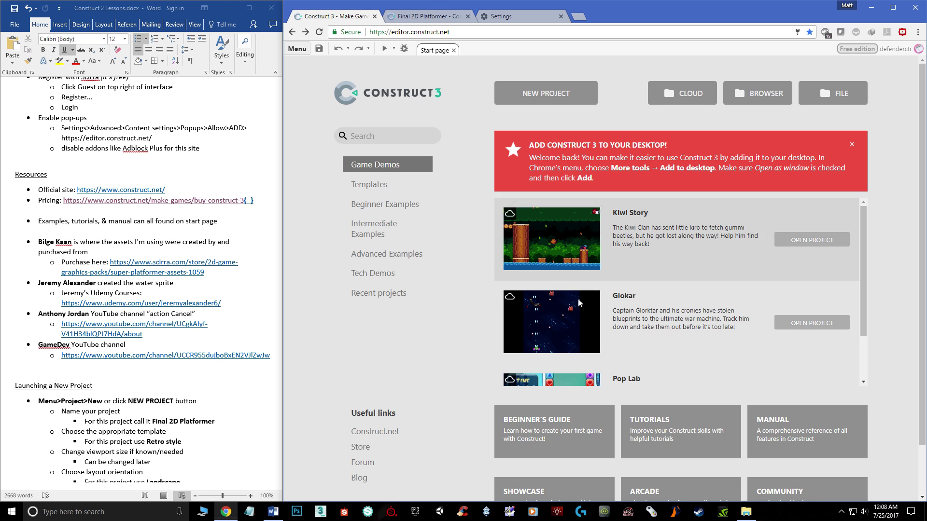
scroll(628, 348, "down", 1)
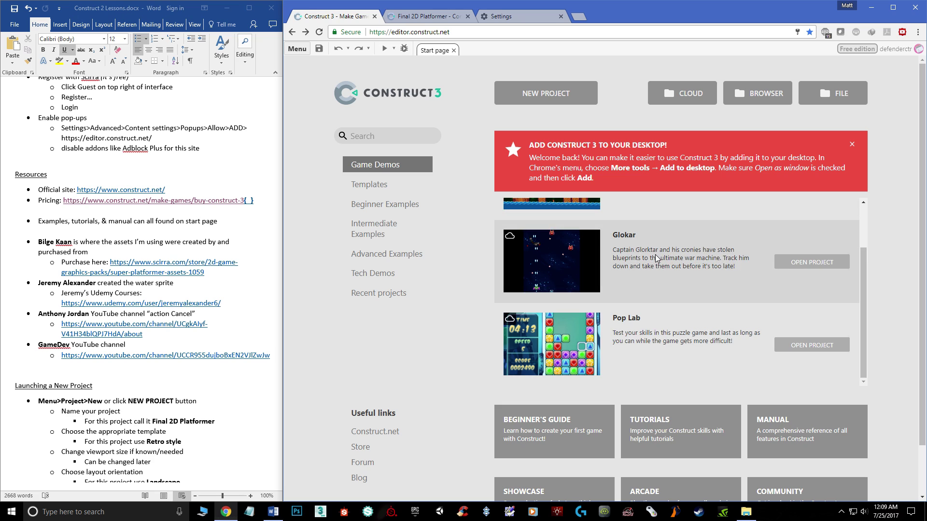
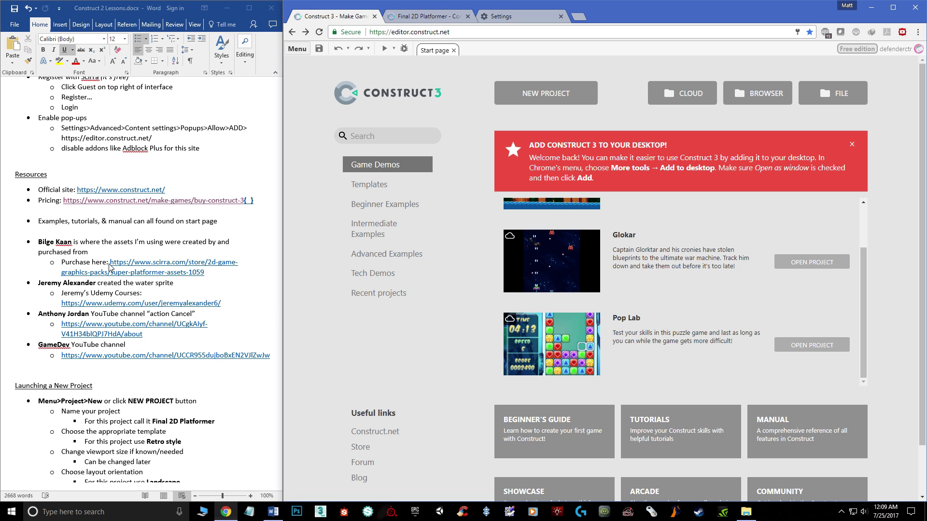
View the Final 2D Platformer project's layout, and examine the Super Platformer Assets store page linked in the lesson notes
left_click(404, 16)
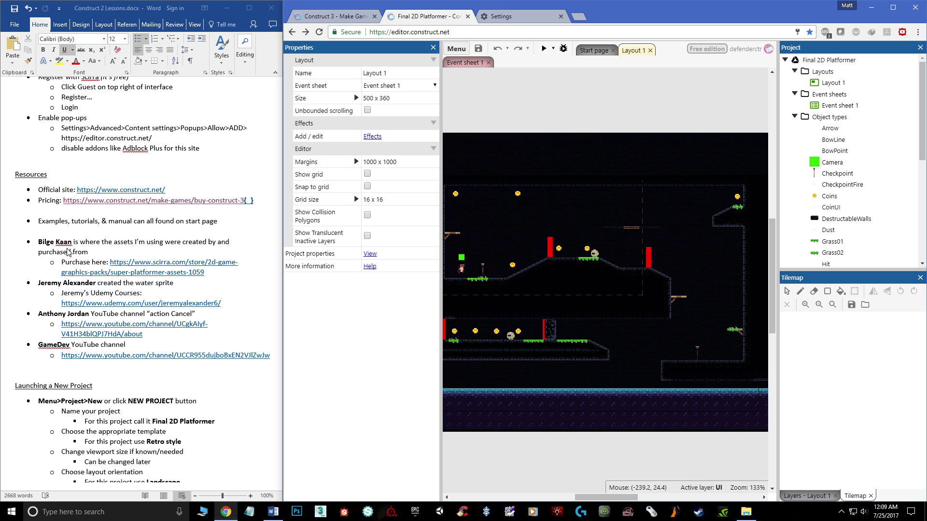
left_click(145, 275)
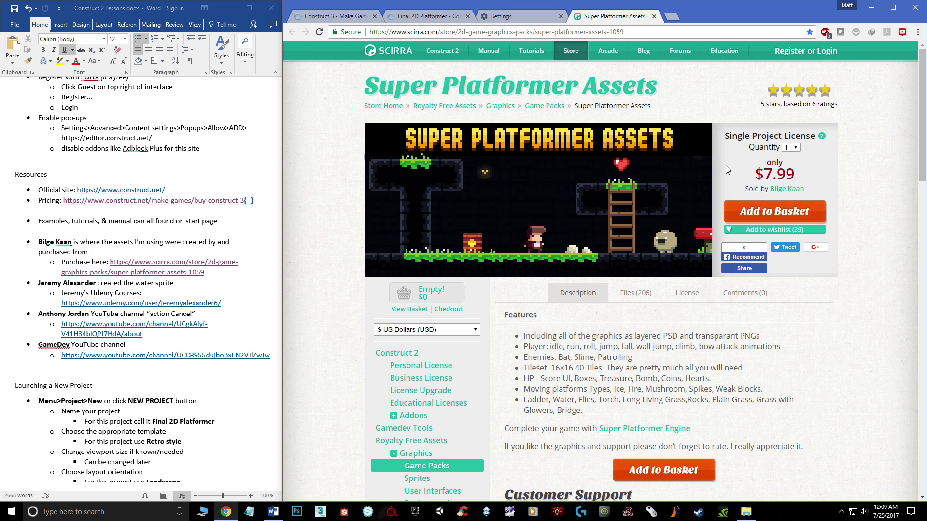
scroll(631, 394, "down", 1)
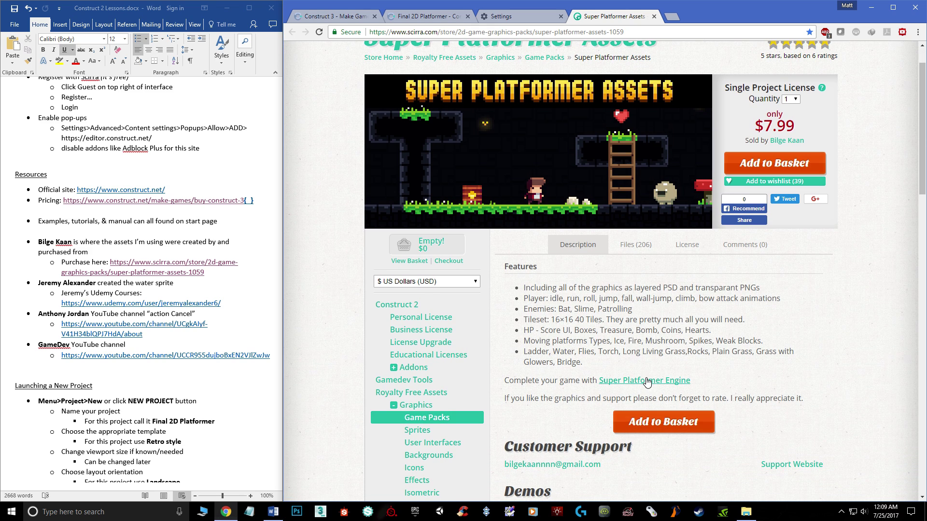
Open the linked Super Platformer Engine store page and review its description and feature list
left_click(647, 381)
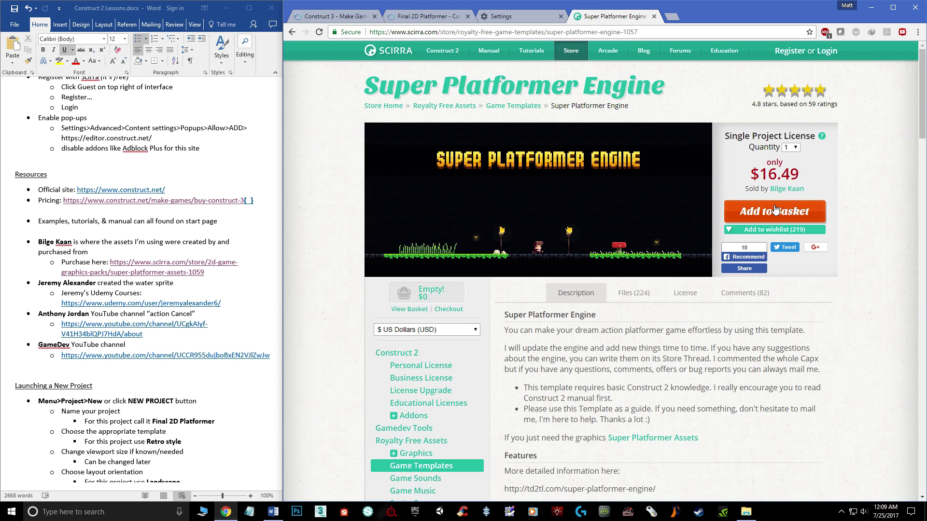
scroll(651, 330, "down", 6)
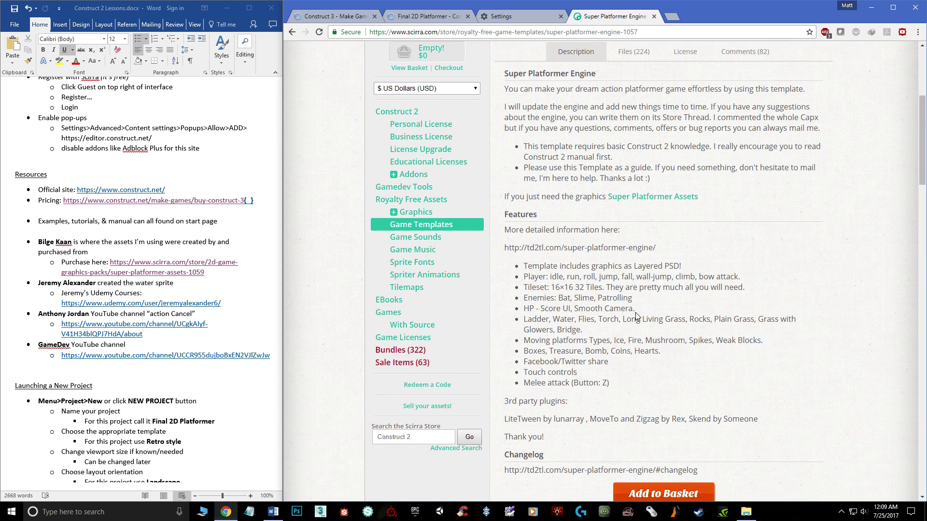
scroll(592, 291, "up", 7)
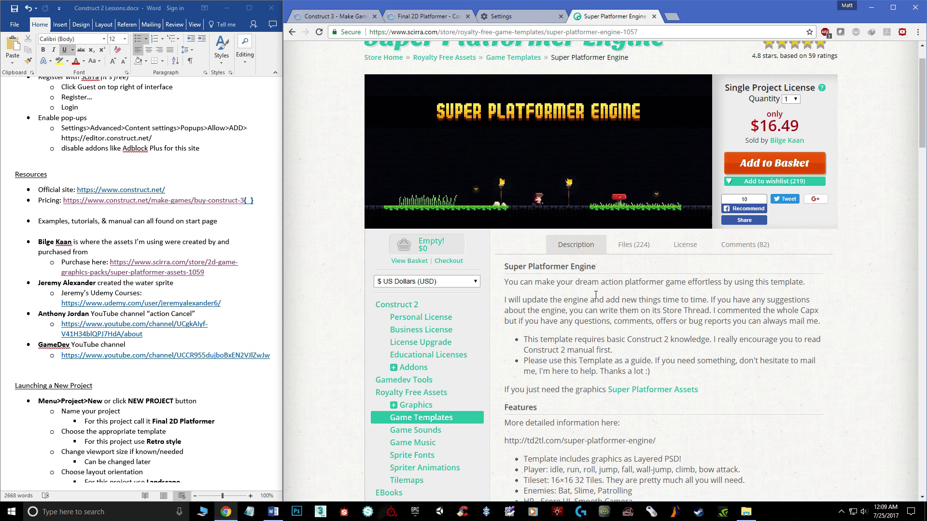
scroll(596, 295, "down", 4)
scroll(598, 297, "up", 3)
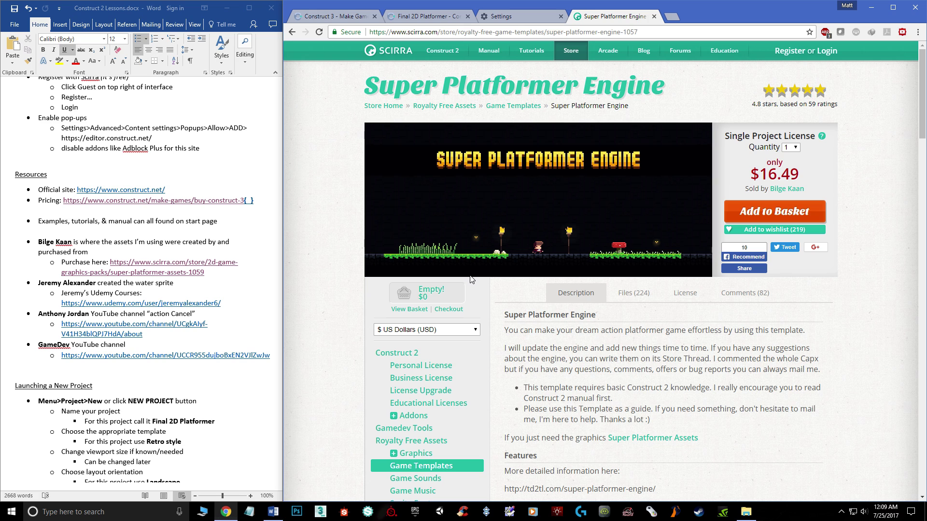
scroll(591, 325, "down", 2)
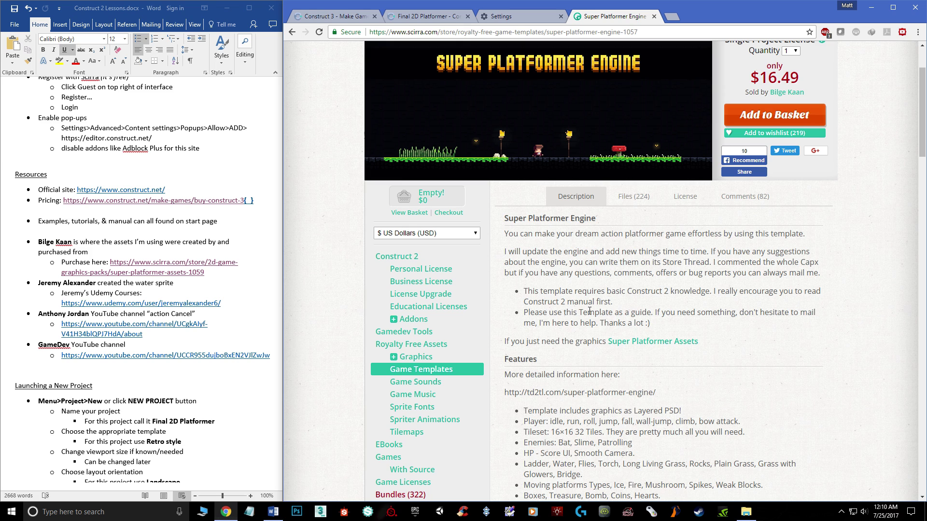
scroll(556, 266, "up", 2)
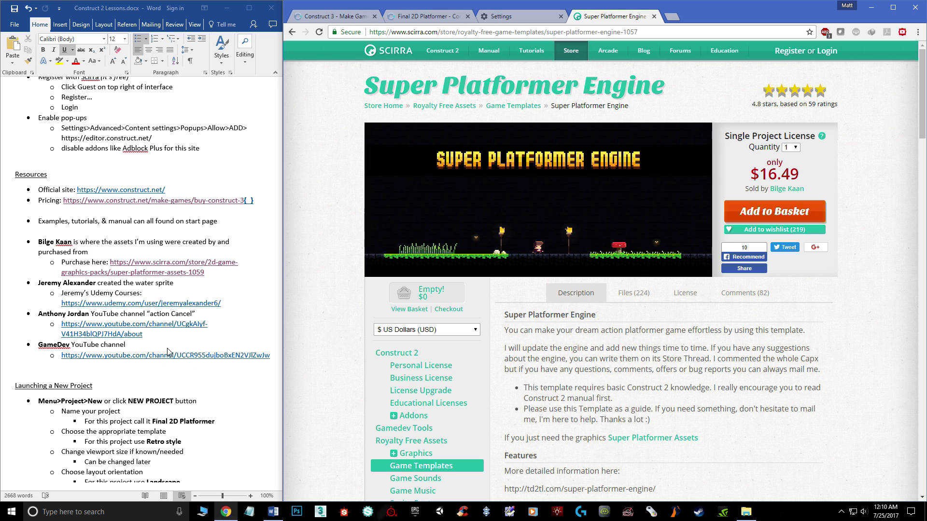
Open the Udemy instructor page linked in the lesson notes and browse the courses offered there
left_click(204, 309)
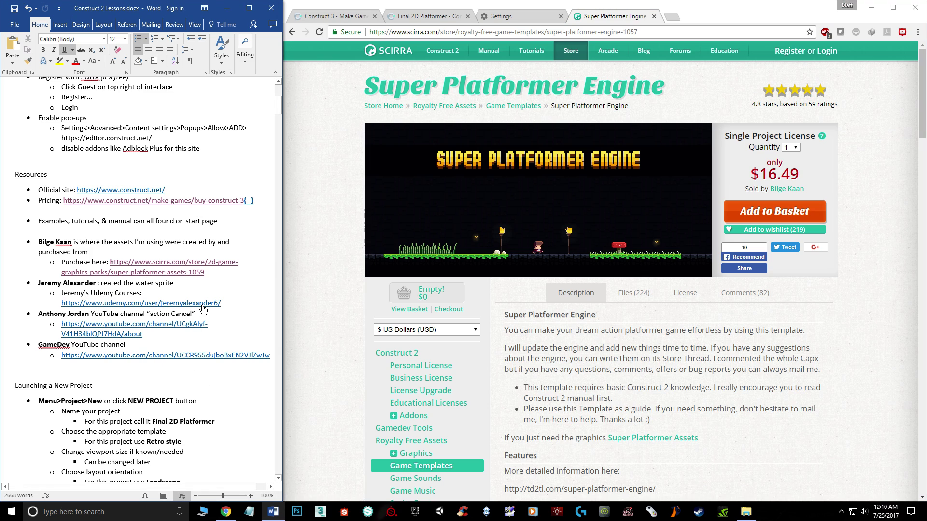
left_click(203, 309, "ctrl")
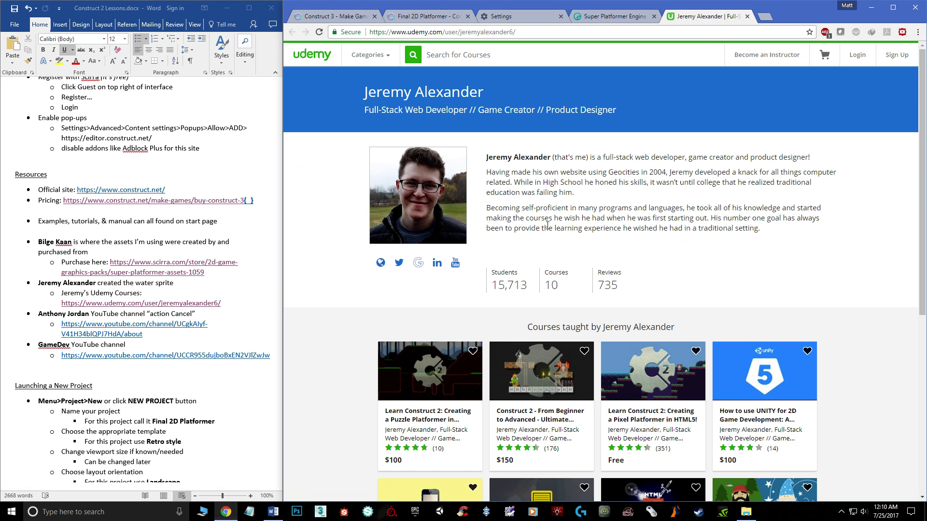
scroll(542, 224, "down", 2)
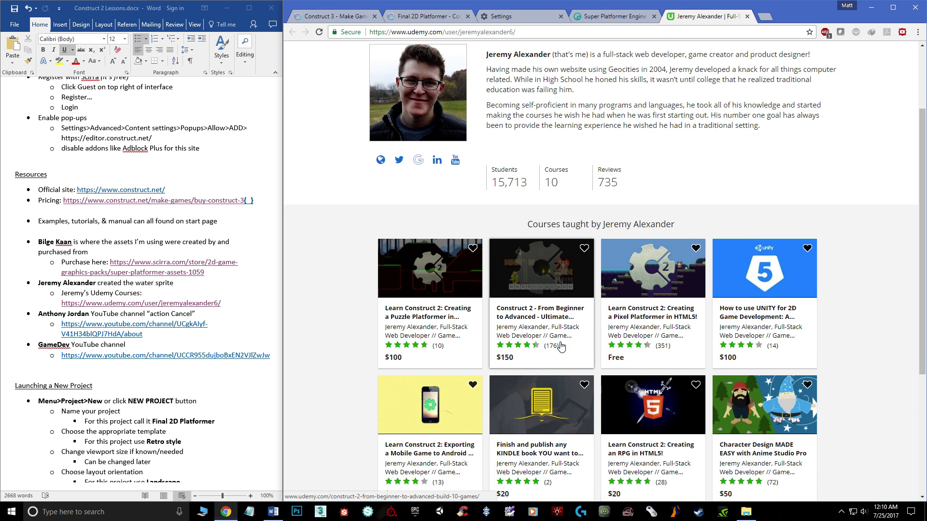
scroll(560, 345, "down", 1)
scroll(570, 306, "down", 1)
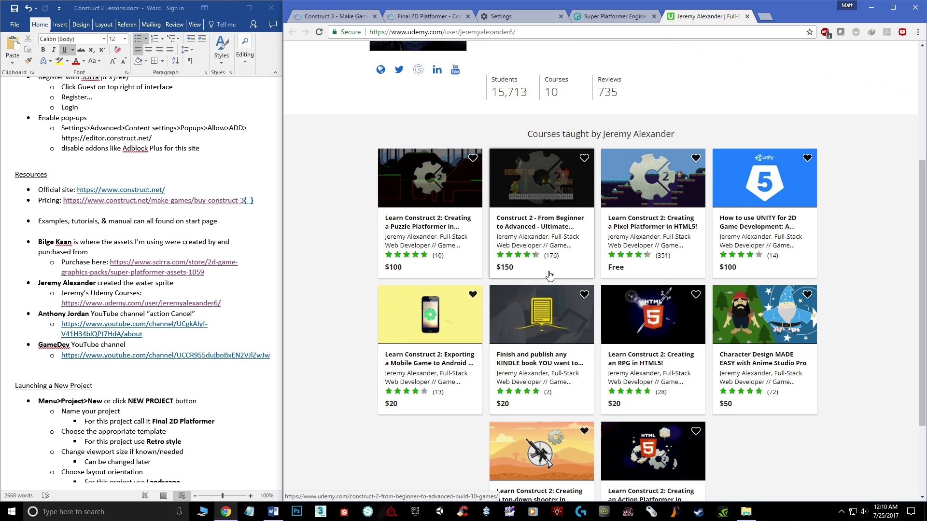
scroll(549, 271, "up", 4)
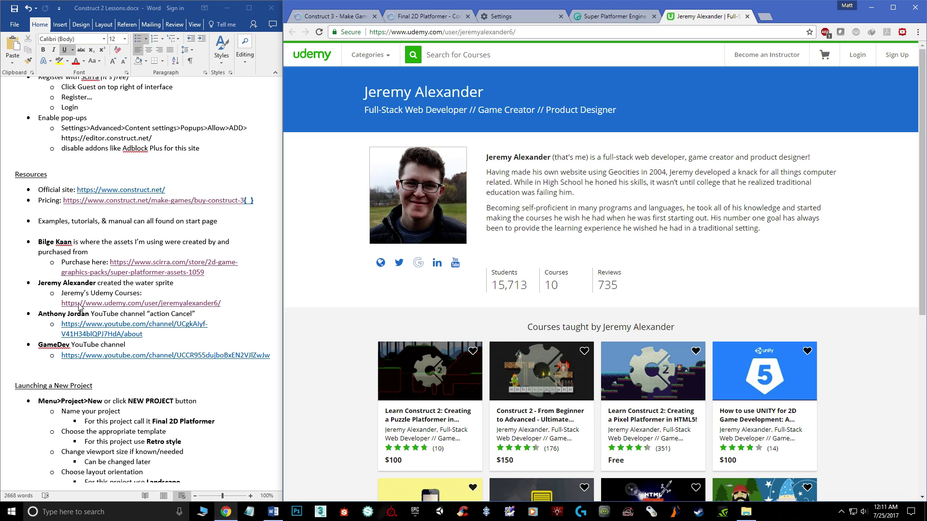
Open the action Cancel and GameDev YouTube channels from the lesson notes, browsing action Cancel's uploaded videos
left_click(124, 337)
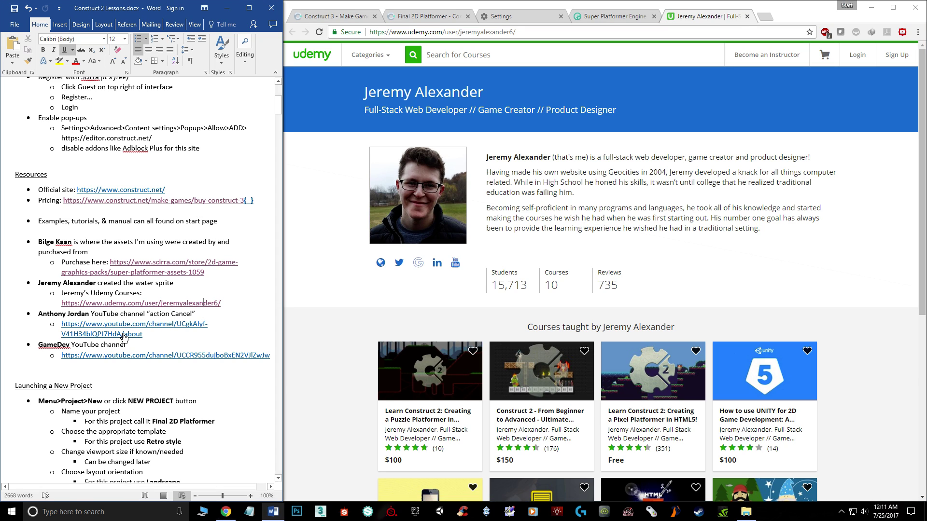
left_click(124, 337, "ctrl")
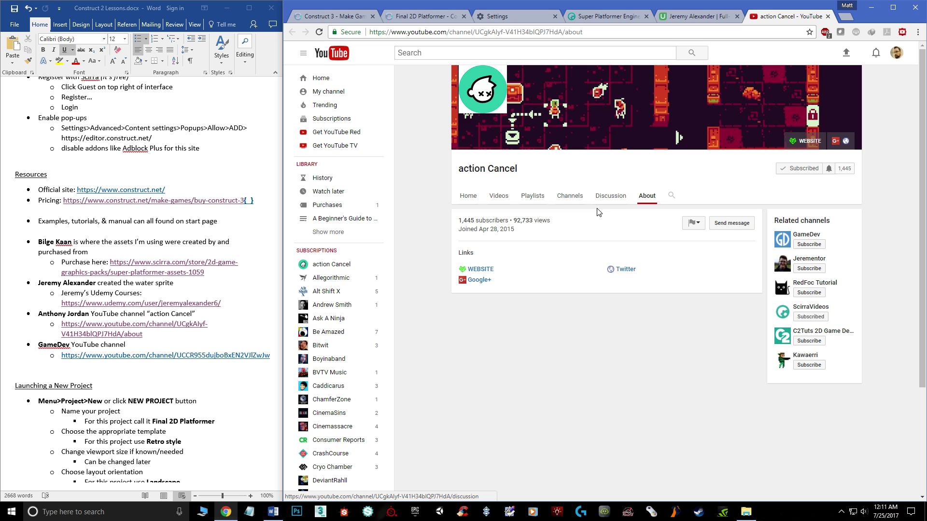
left_click(498, 196)
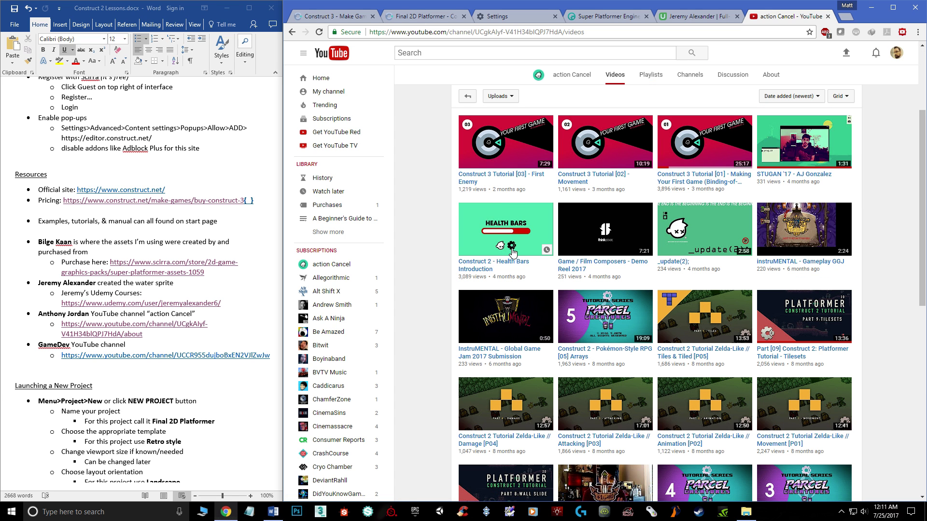
scroll(508, 248, "up", 2)
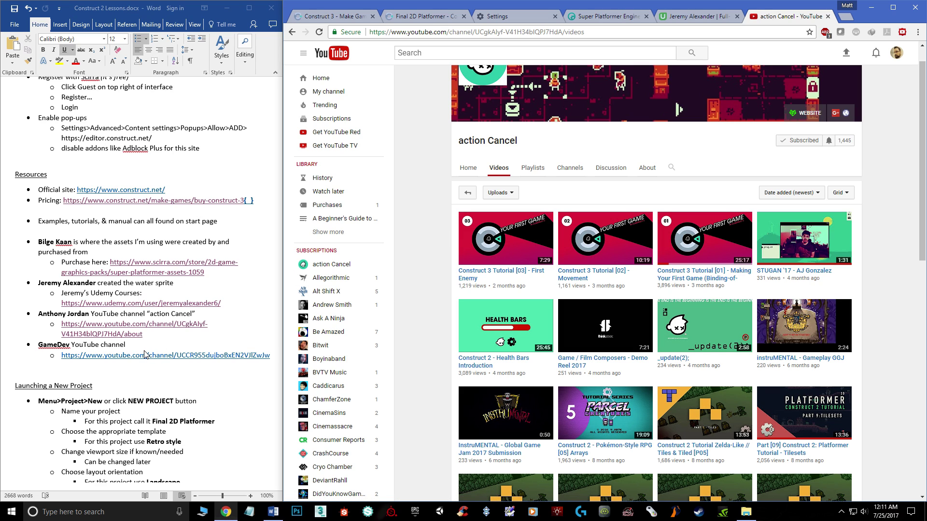
left_click(86, 358)
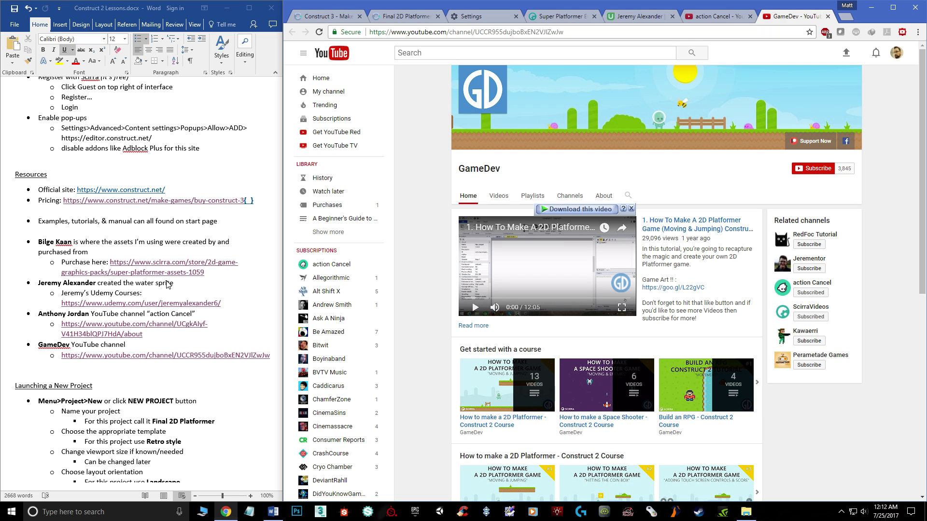
Close the YouTube, Udemy, Scirra store and Chrome Settings pages and return to the Final 2D Platformer project
left_click(827, 16)
left_click(830, 16)
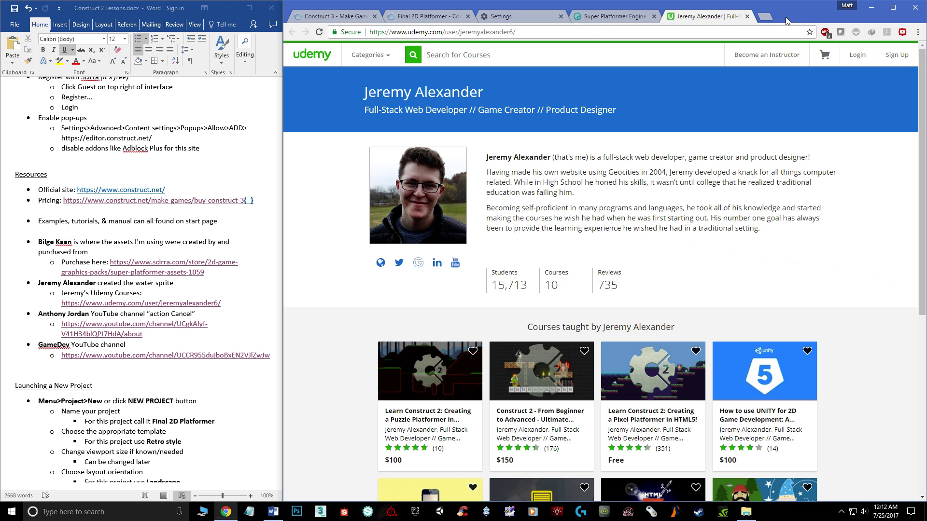
left_click(747, 16)
left_click(654, 16)
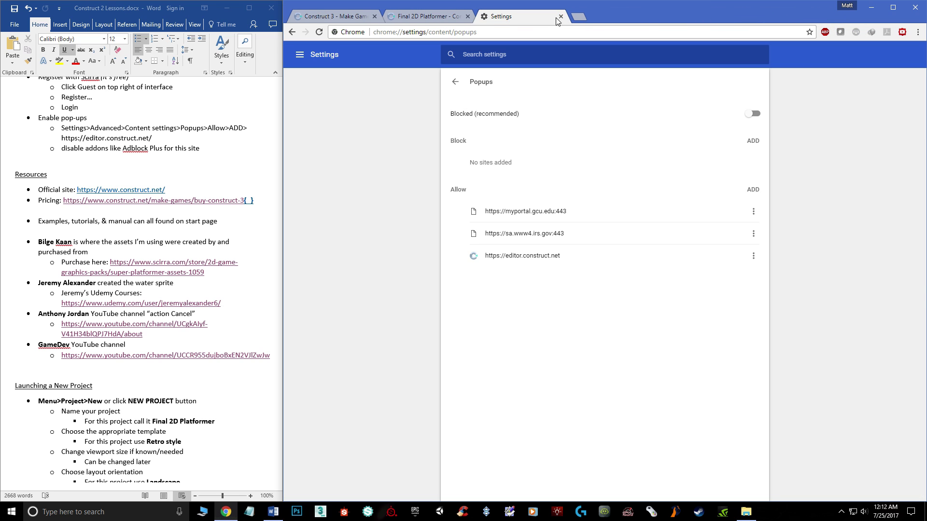
left_click(561, 17)
left_click(428, 17)
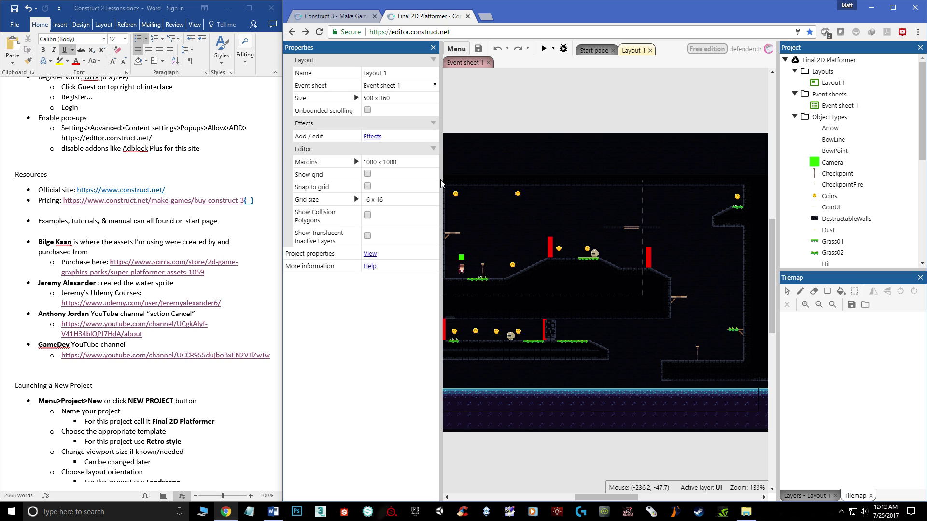
Switch to the Construct 3 start page, reload the editor and dismiss the public beta welcome message
left_click(339, 21)
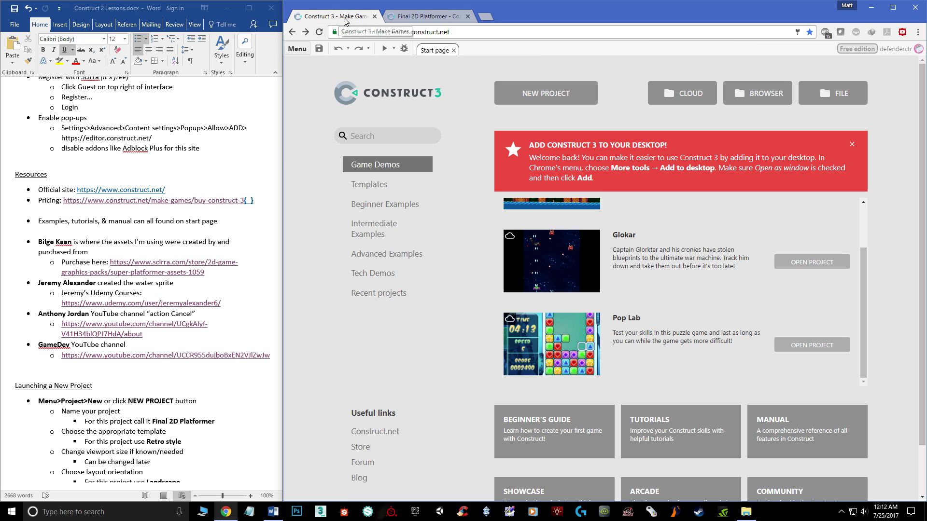
left_click(424, 32)
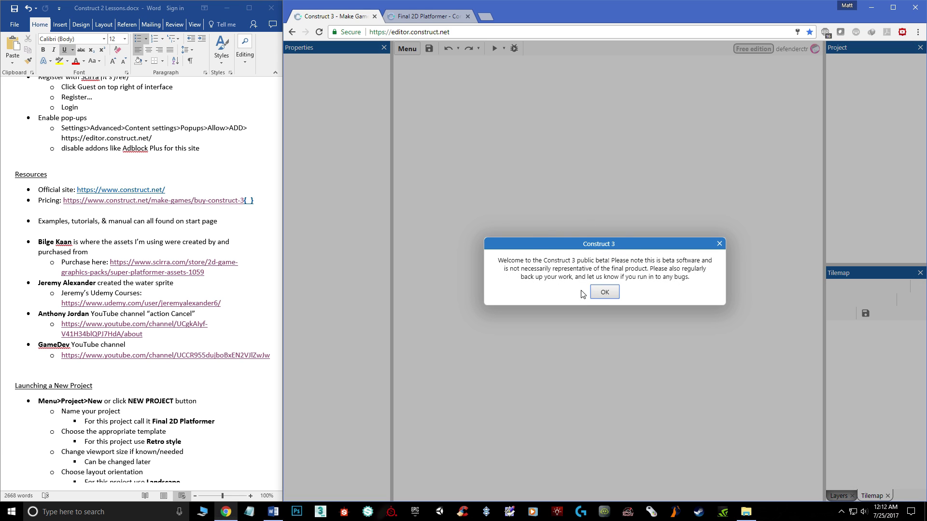
left_click(604, 293)
left_click(603, 293)
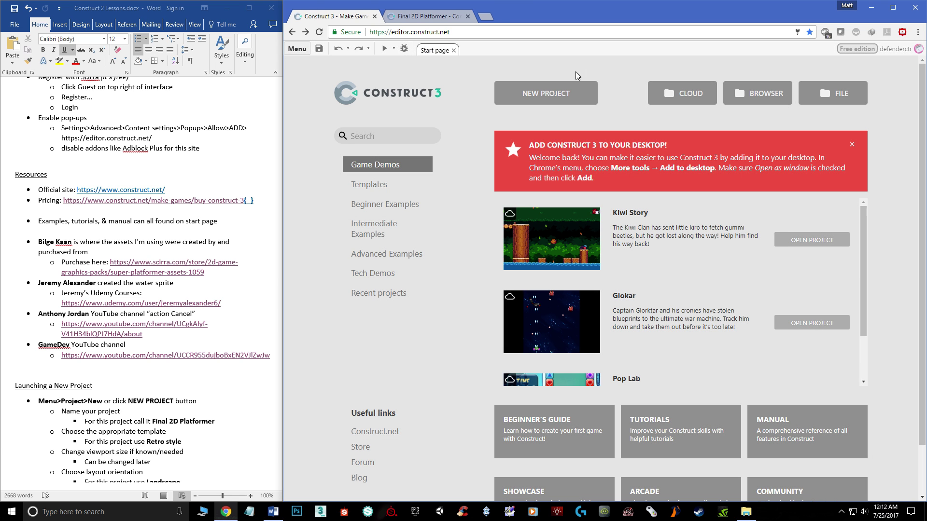
Start a new project and name it Final 2D Platformer, copying the name from the lesson notes
left_click(545, 99)
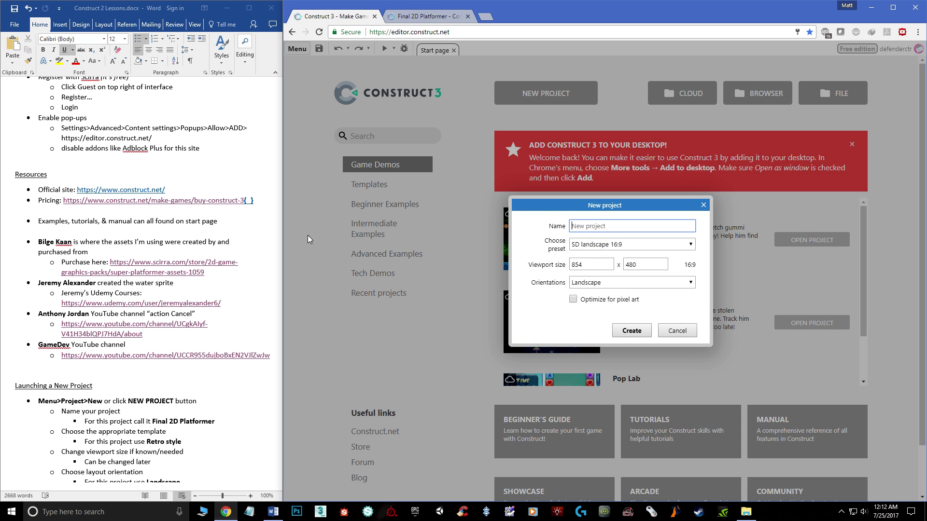
scroll(146, 320, "down", 4)
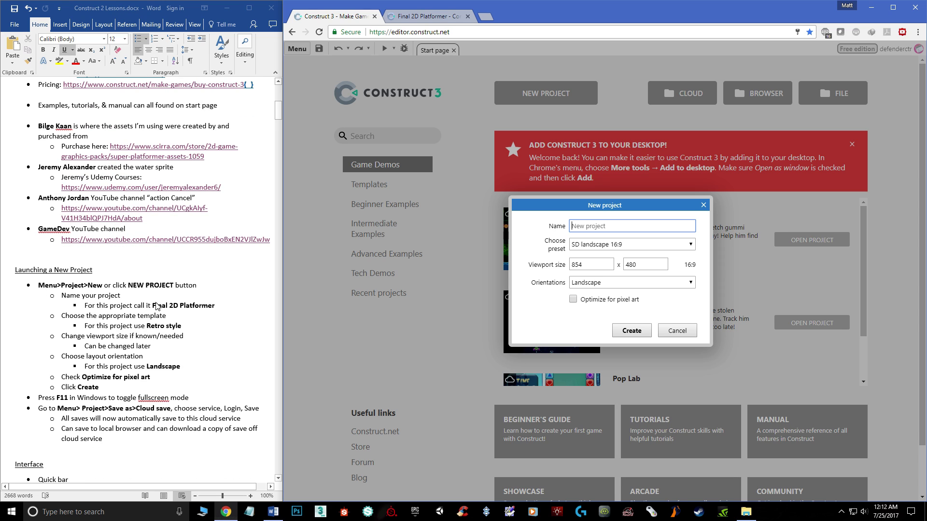
left_click_drag(218, 305, 152, 305)
key("ctrl+c")
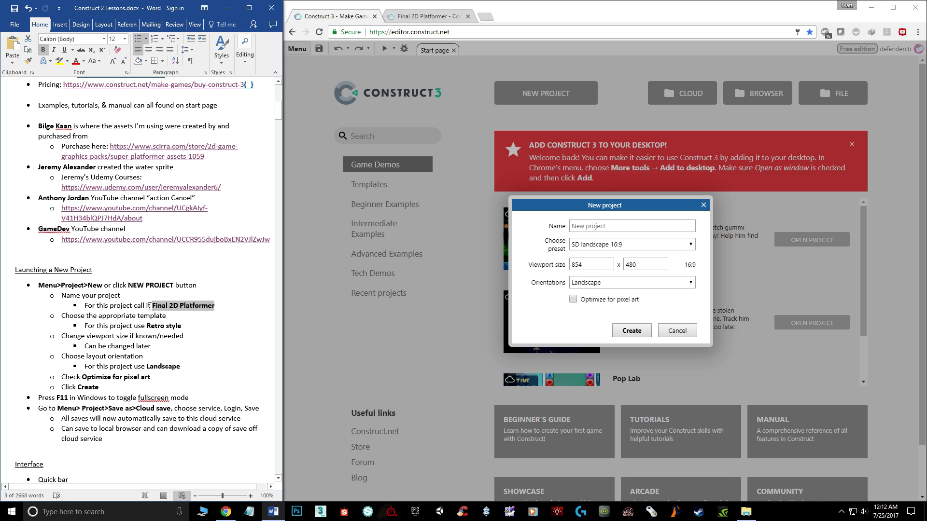
left_click(610, 222)
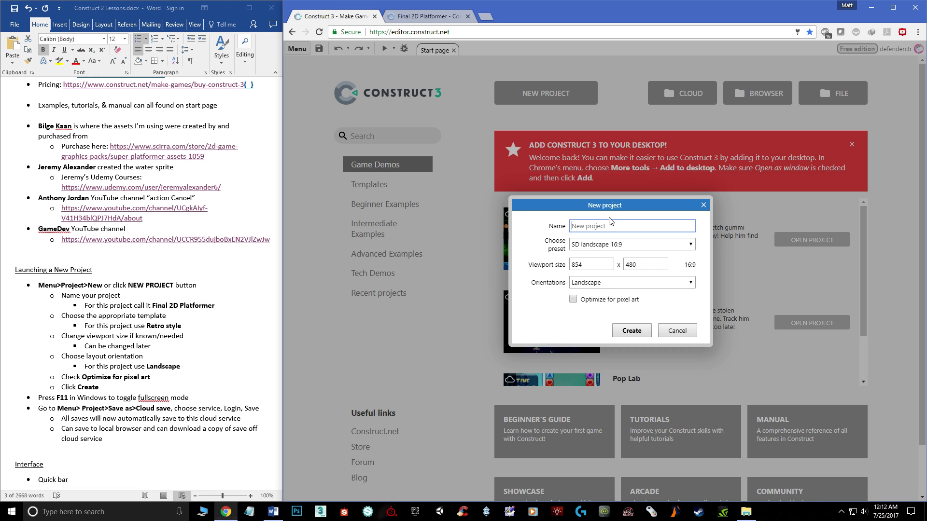
key("ctrl+v")
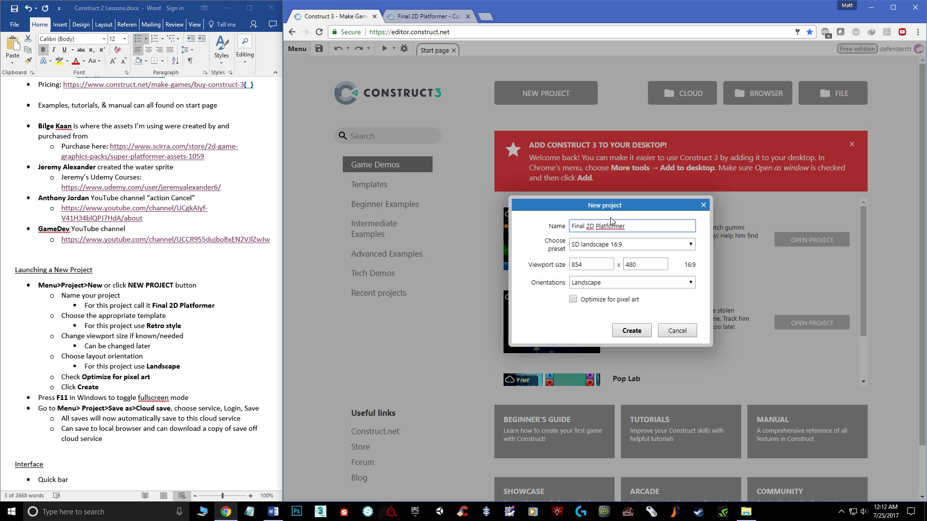
Choose the Retro style preset, set the orientation to Landscape and create the project
left_click(583, 251)
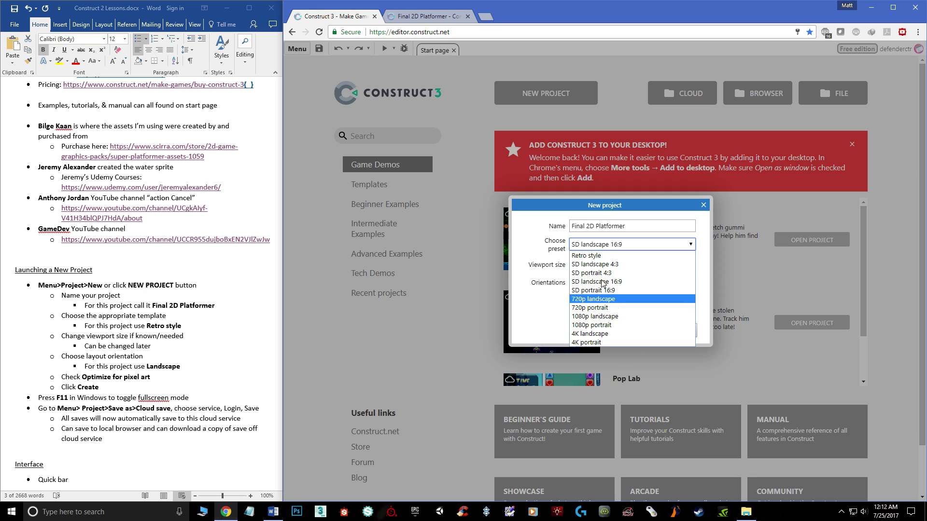
left_click(590, 256)
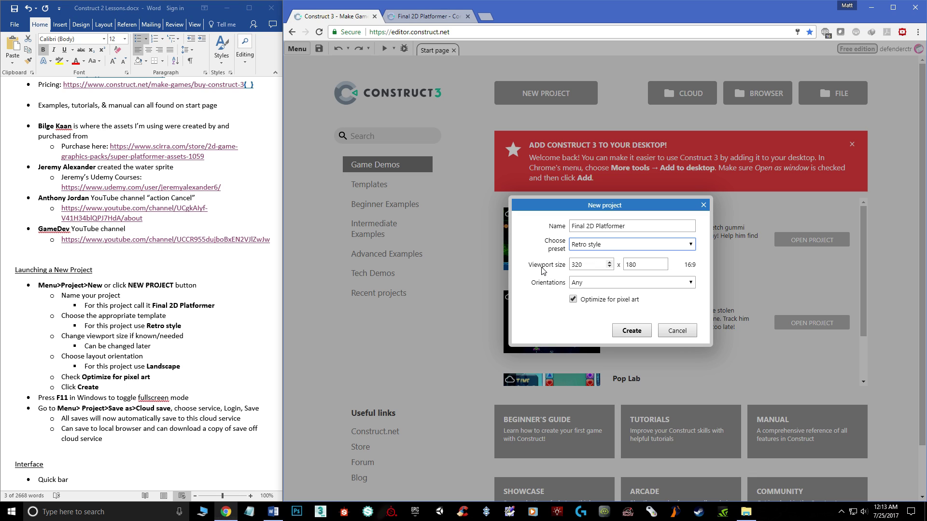
left_click(584, 287)
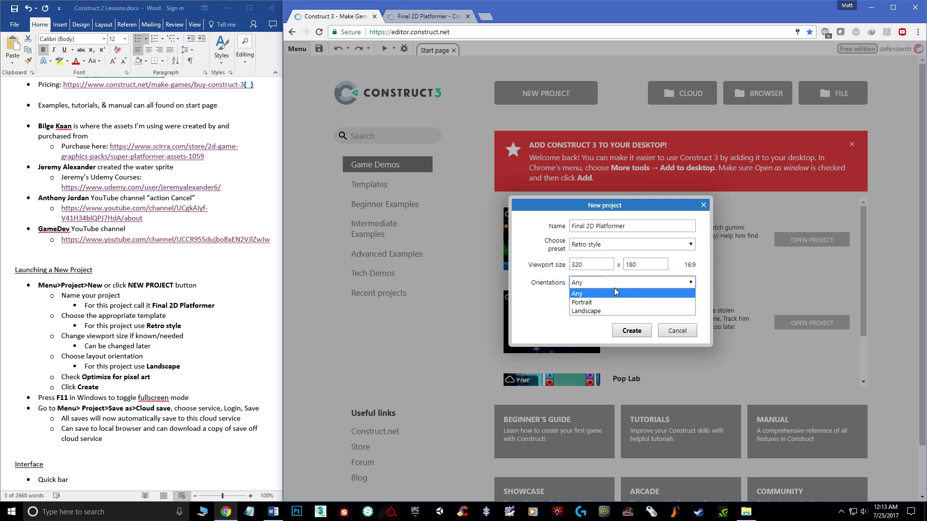
left_click(585, 311)
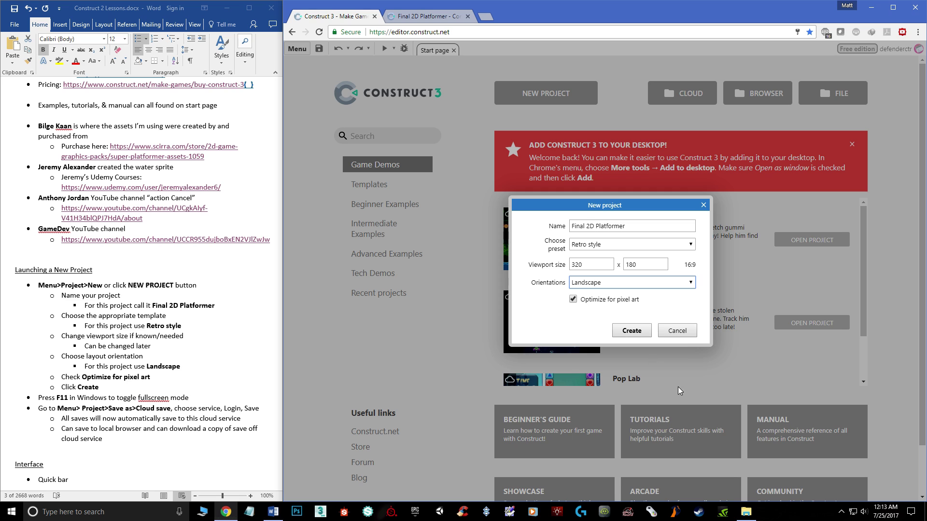
left_click(628, 332)
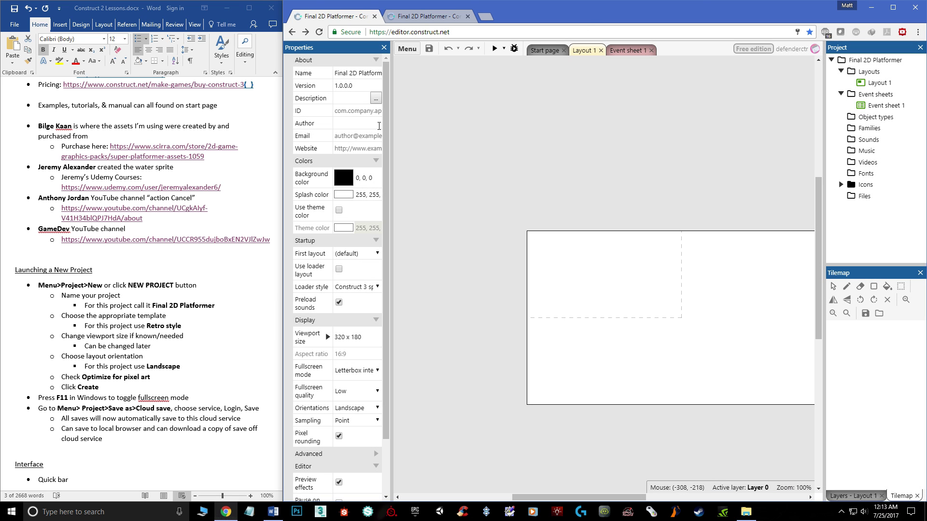
Widen the Properties and Project bars, and toggle the browser's fullscreen mode on and off
left_click_drag(393, 131, 418, 131)
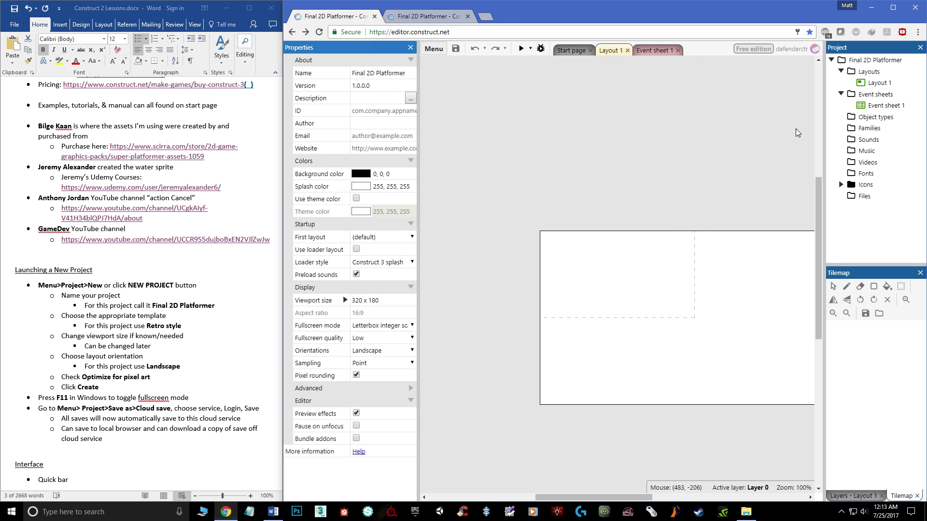
left_click_drag(825, 123, 772, 126)
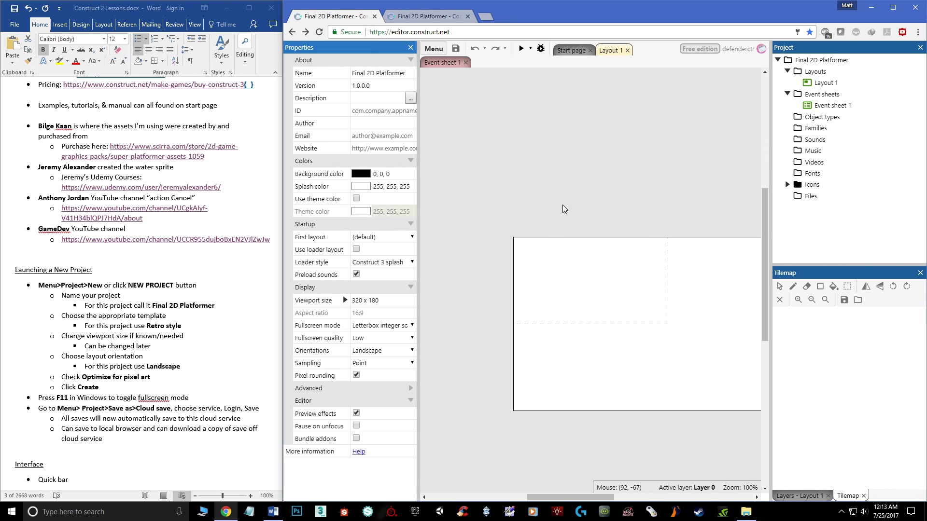
scroll(563, 209, "down", 2)
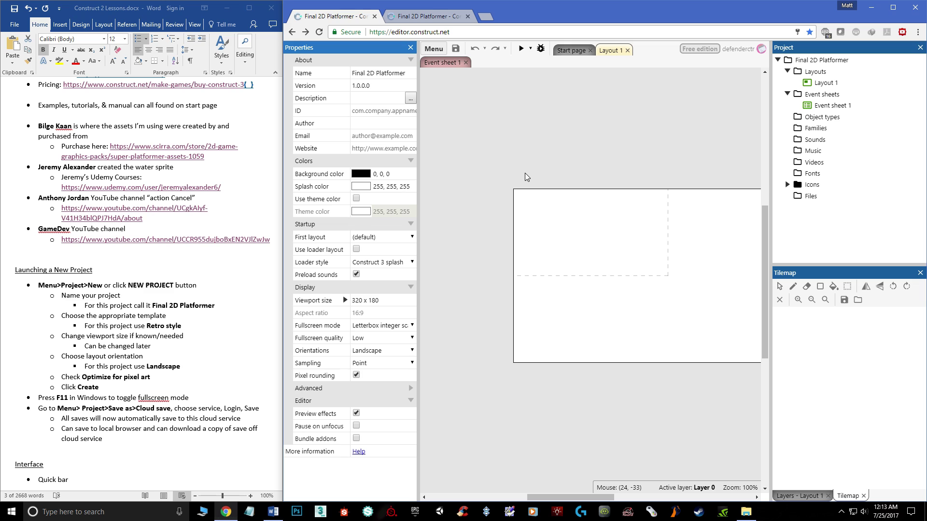
key("F11")
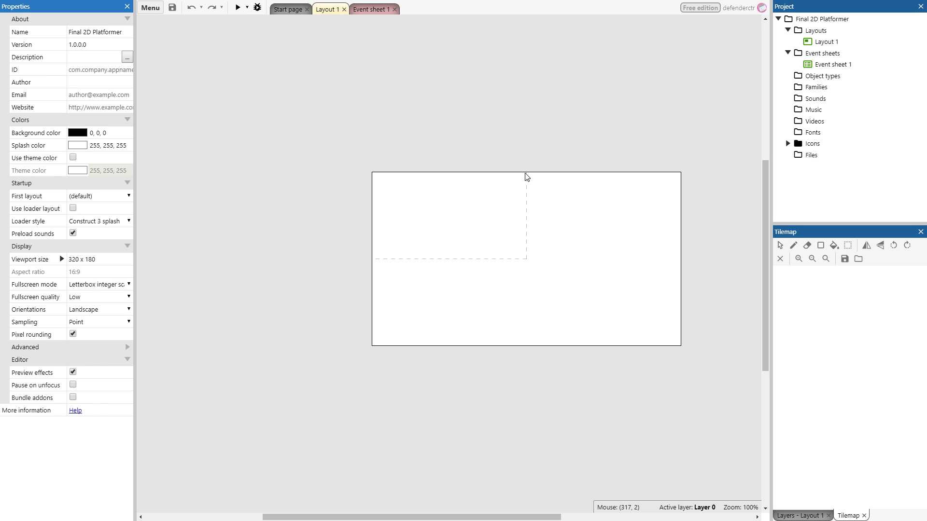
key("F11")
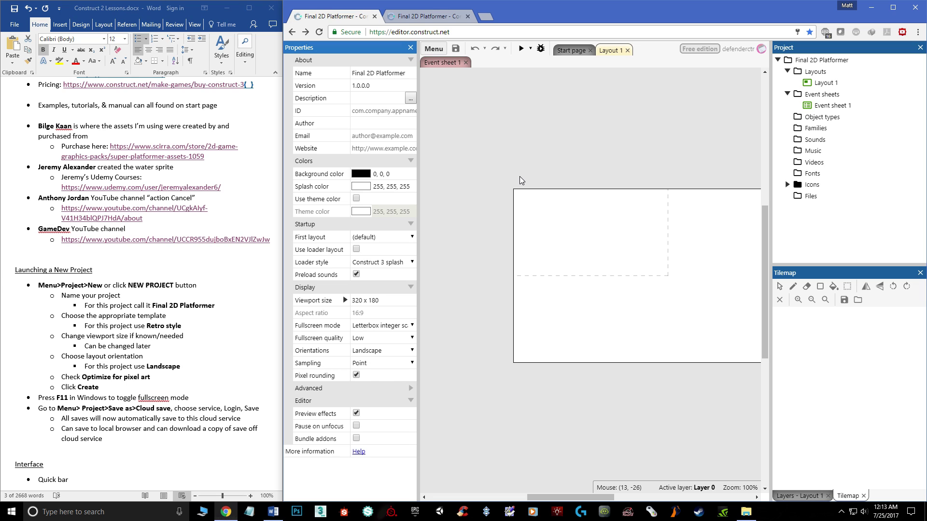
Open the project's cloud save dialog for Google Drive, widen it to view the files, and close it without saving
left_click(436, 51)
mouse_move(450, 75)
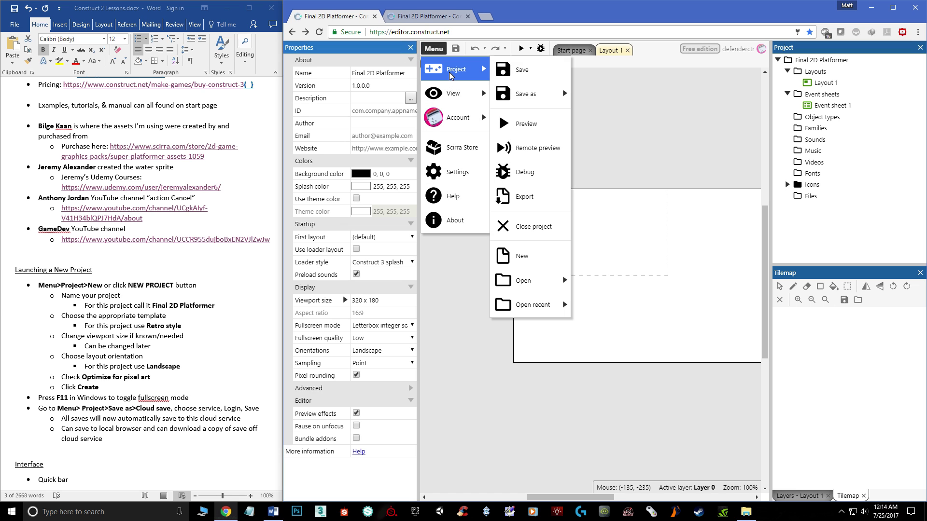
mouse_move(541, 97)
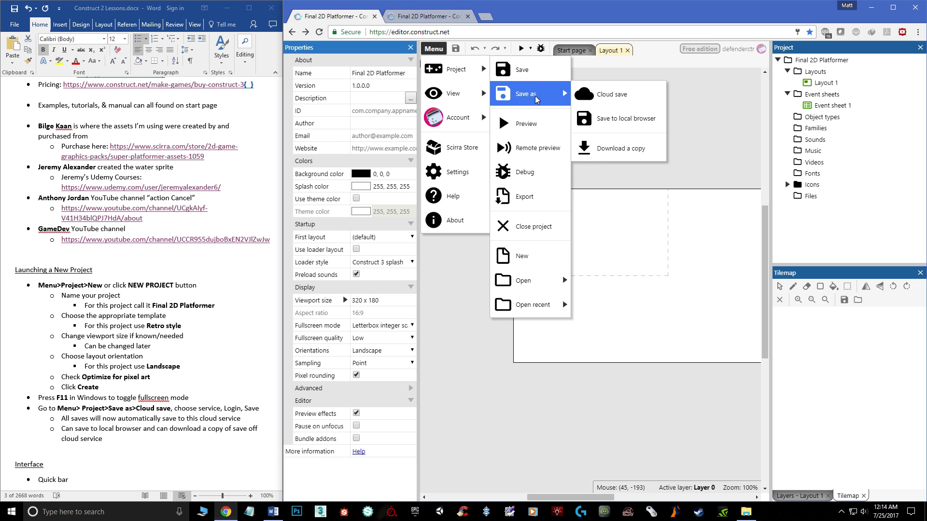
left_click(614, 104)
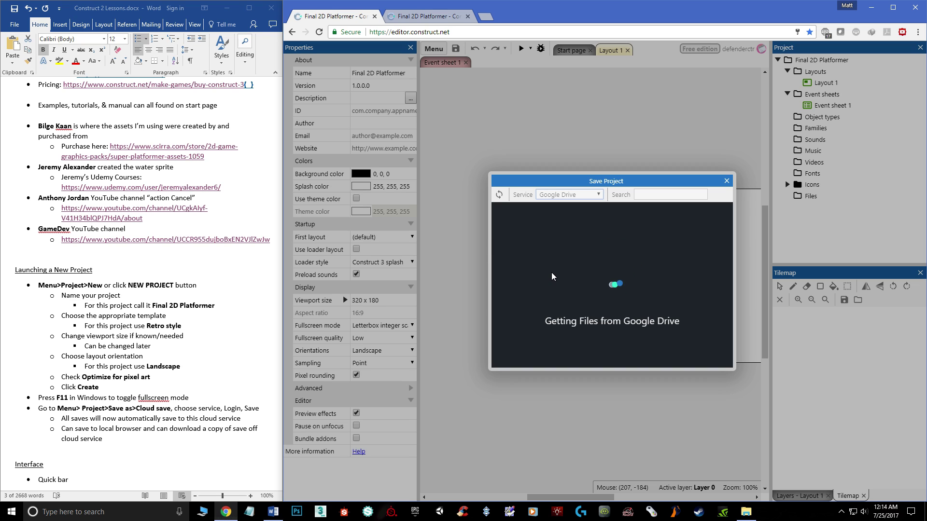
left_click_drag(488, 259, 444, 260)
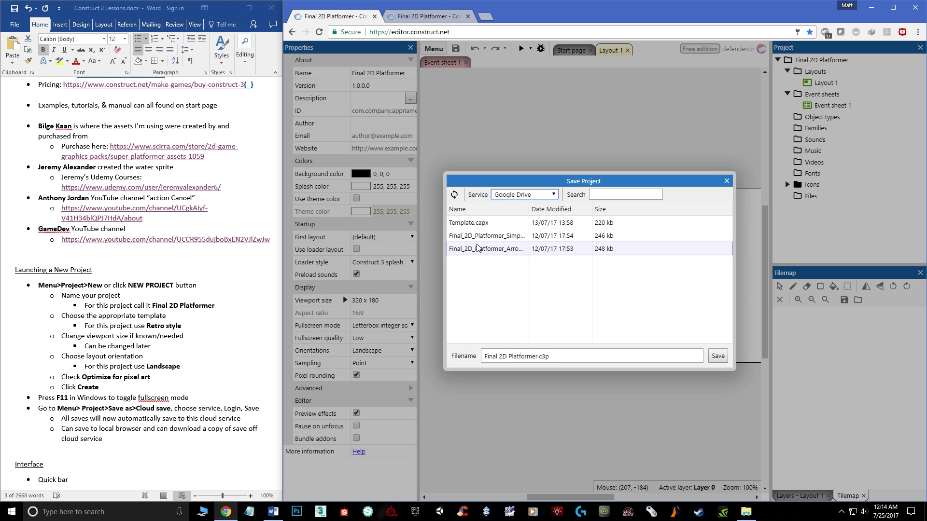
left_click(726, 181)
Look through the alternatives to cloud saving, including saving the project to the local browser
left_click(434, 50)
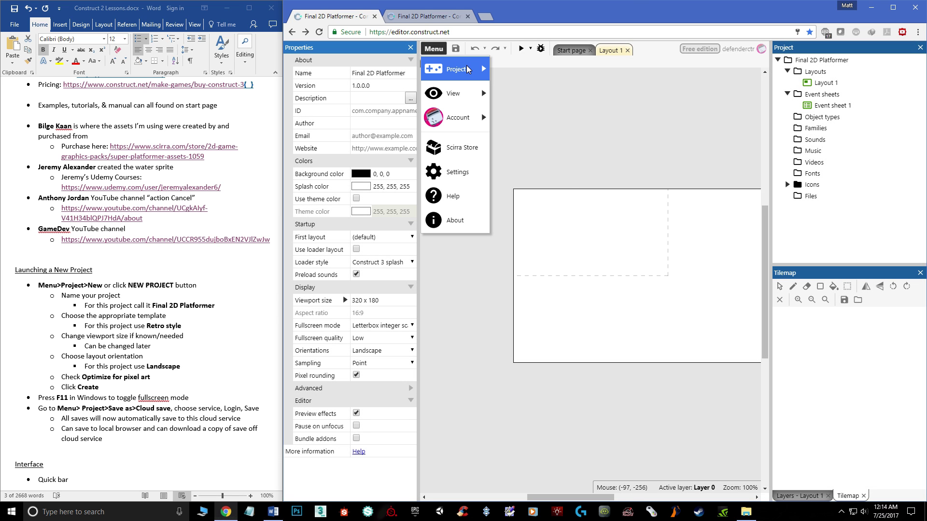
mouse_move(468, 70)
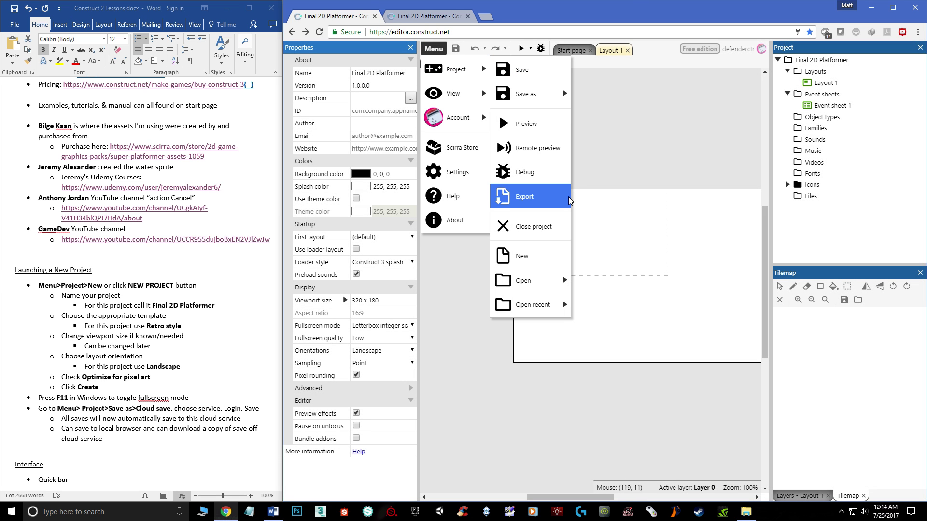
mouse_move(534, 95)
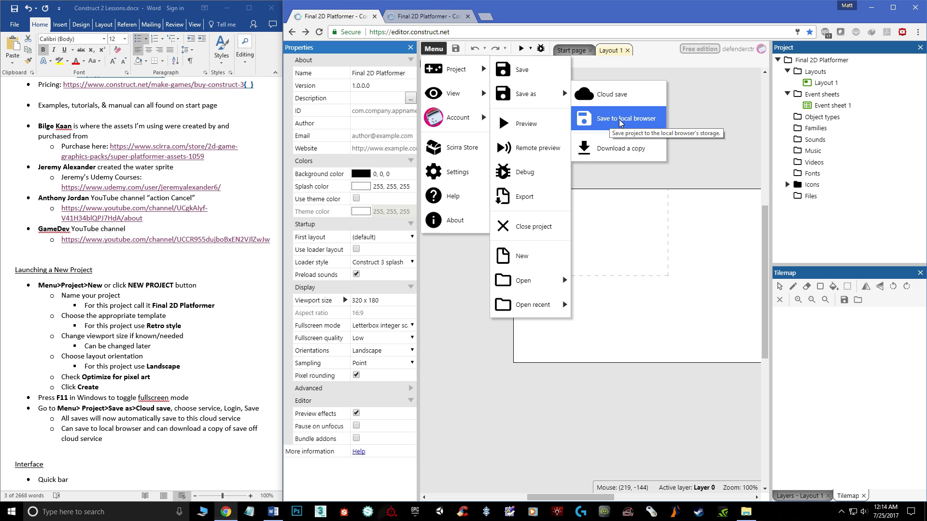
Return to the lesson notes in Word and read on to the Interface section
left_click(240, 369)
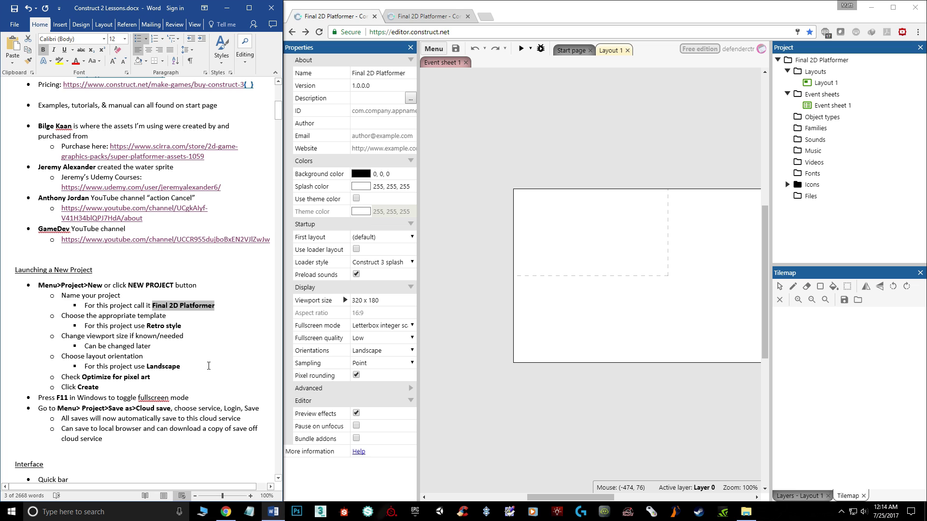
scroll(209, 366, "down", 7)
scroll(210, 367, "down", 2)
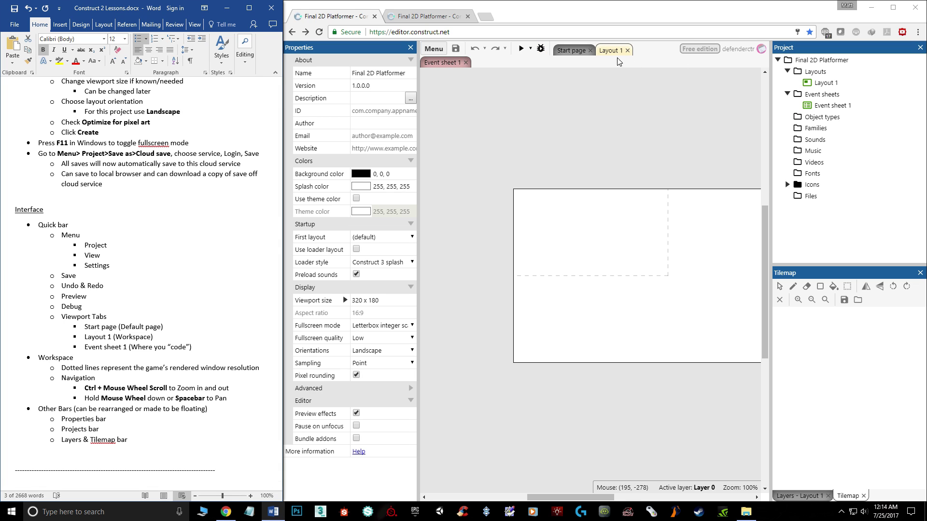
Examine the project commands, the available view bars, the settings entry and the layout, project and remote preview modes
left_click(435, 50)
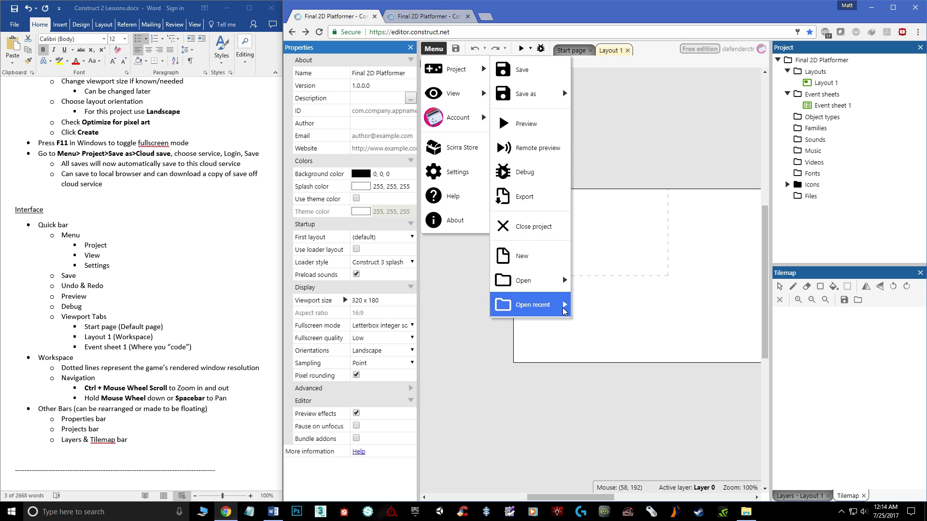
mouse_move(441, 97)
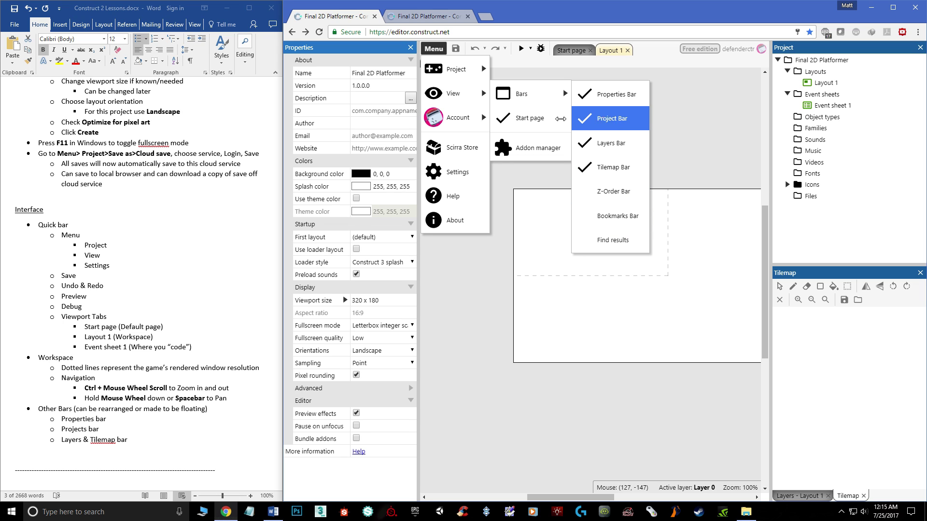
mouse_move(457, 119)
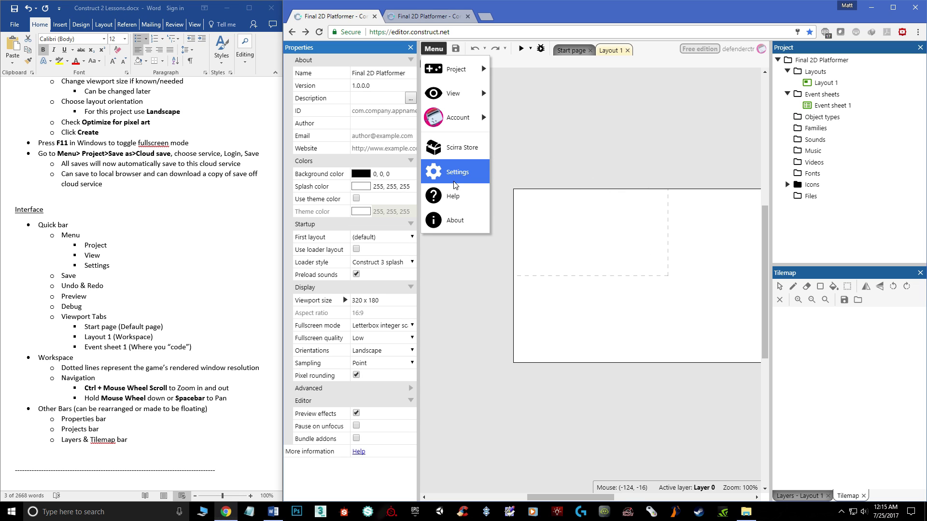
left_click(544, 128)
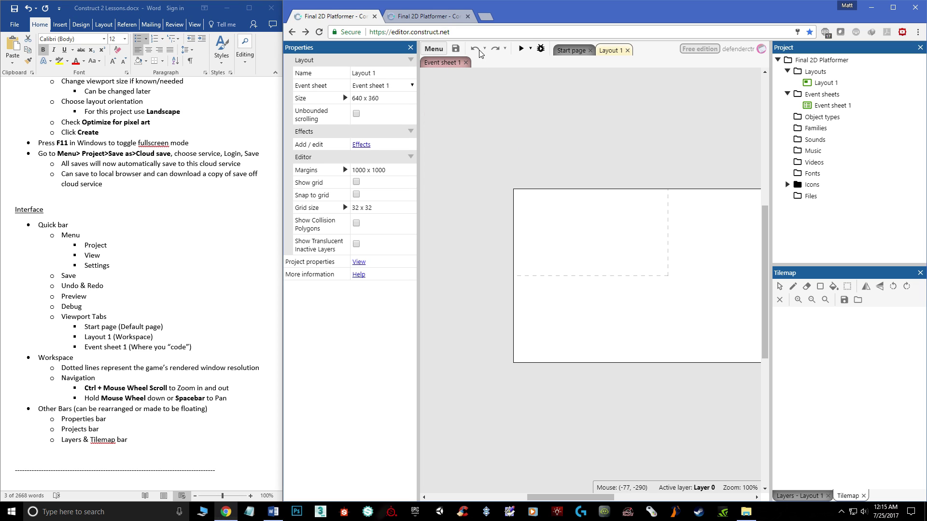
left_click(530, 48)
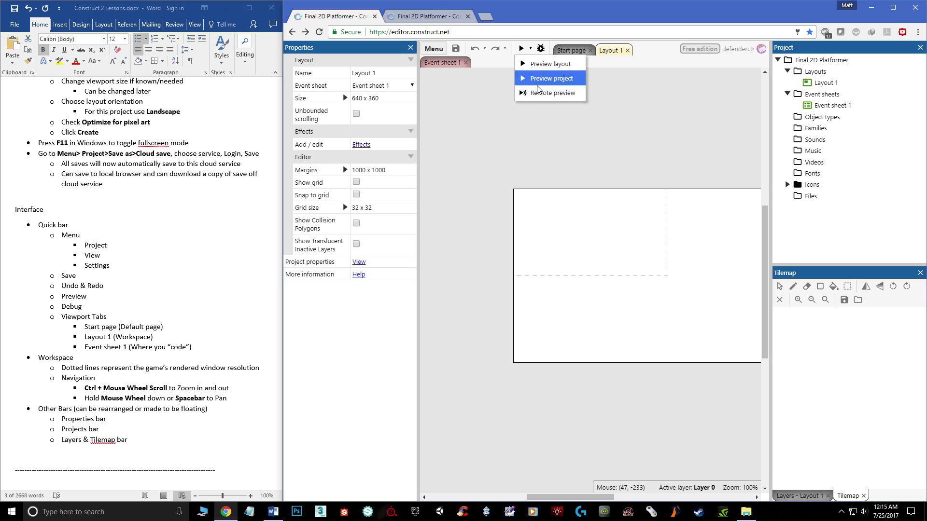
left_click(484, 118)
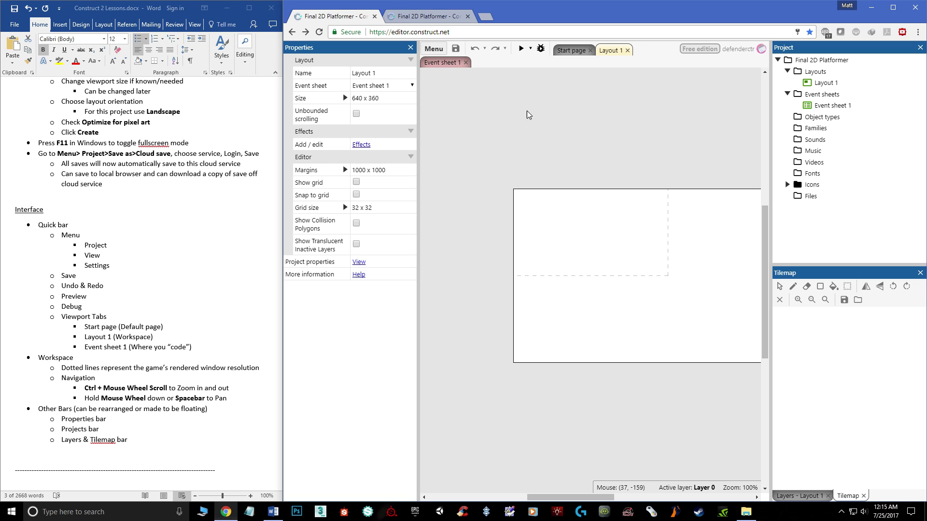
View the Start page, Layout 1 and Event sheet 1, narrow the Project bar and return to the Start page
left_click(571, 51)
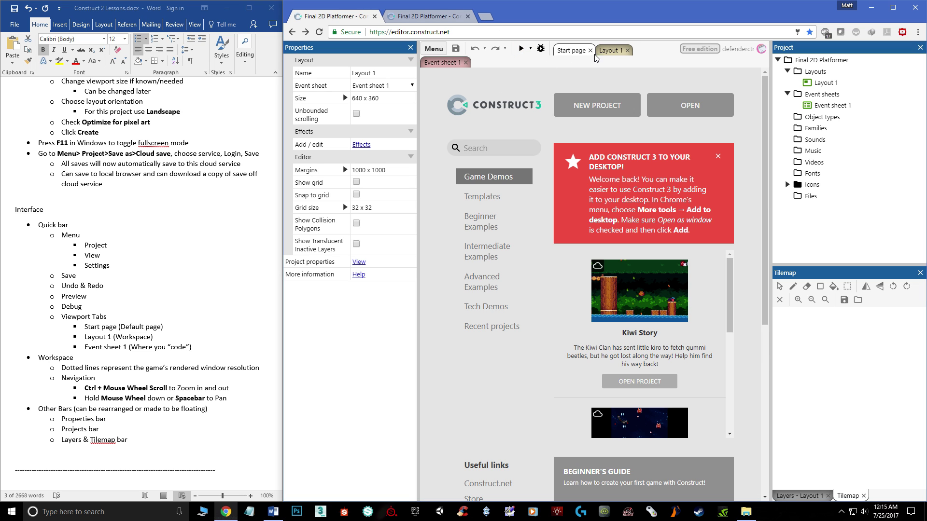
left_click(614, 51)
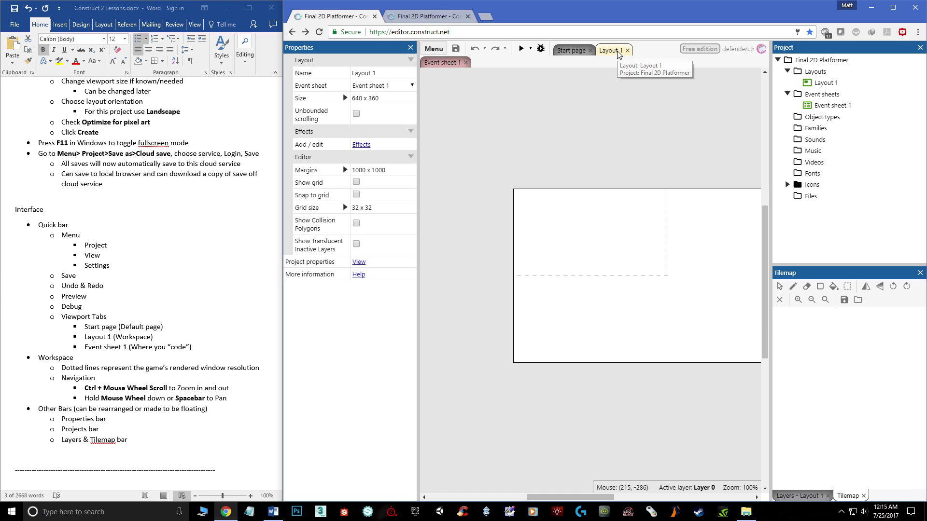
left_click(444, 63)
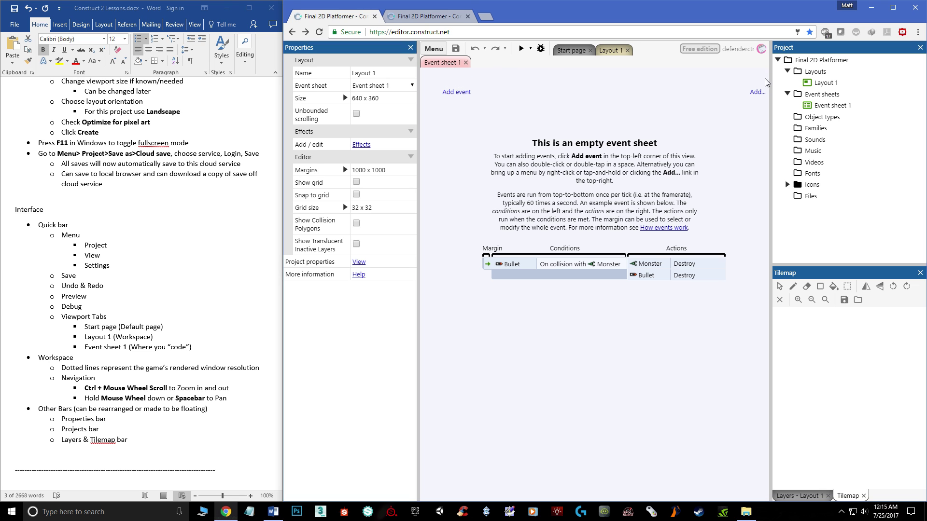
left_click_drag(770, 78, 814, 74)
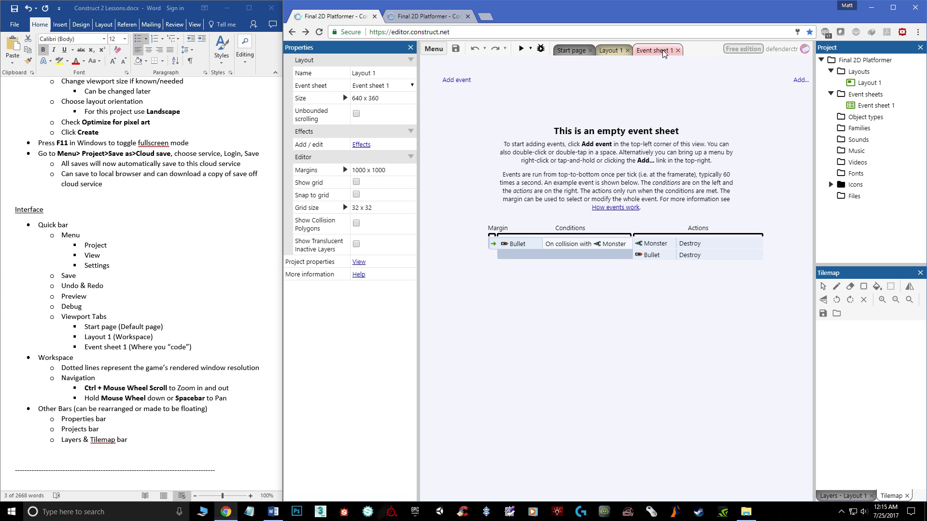
left_click(571, 52)
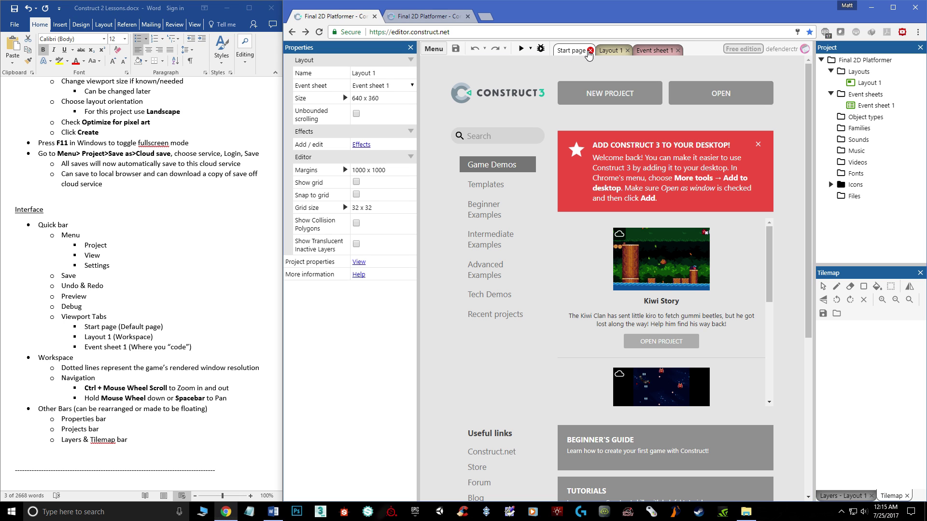
Close the Start page, look at Event sheet 1 and return to Layout 1
left_click(590, 50)
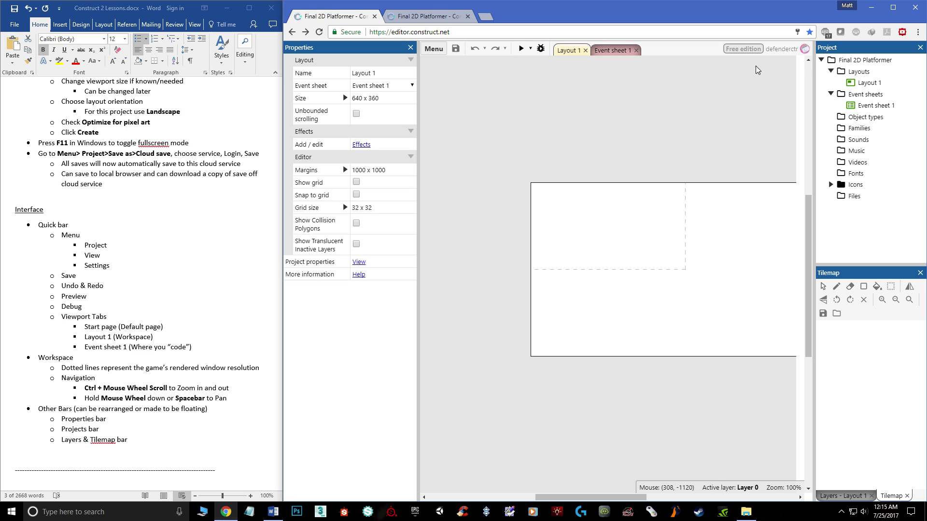
left_click(868, 84)
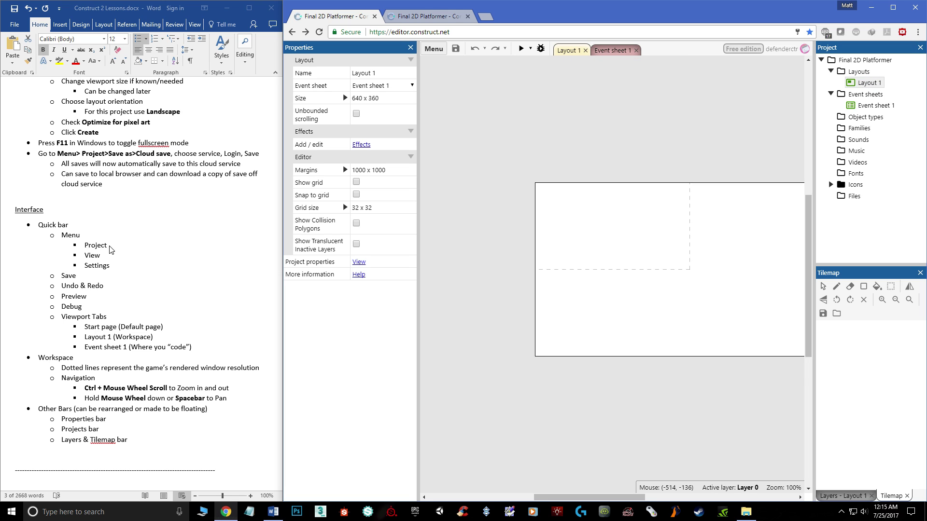
scroll(120, 250, "down", 1)
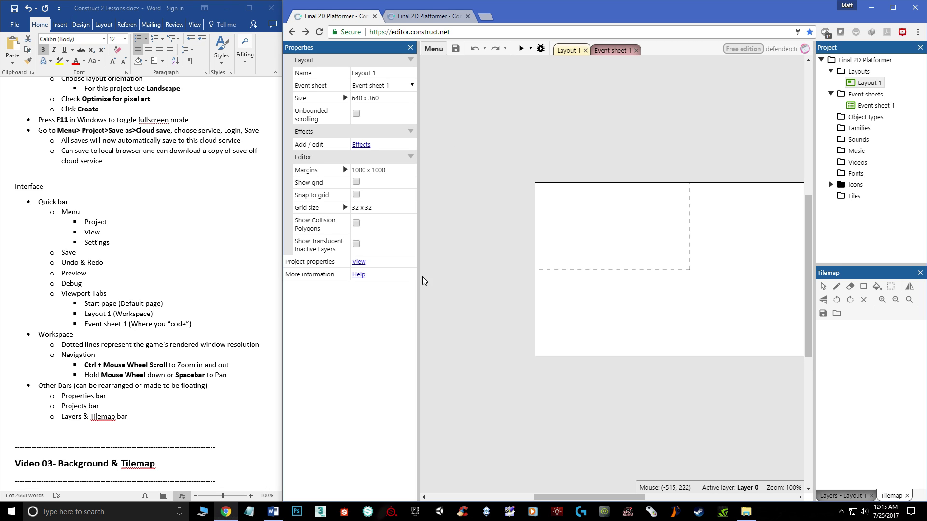
left_click(616, 51)
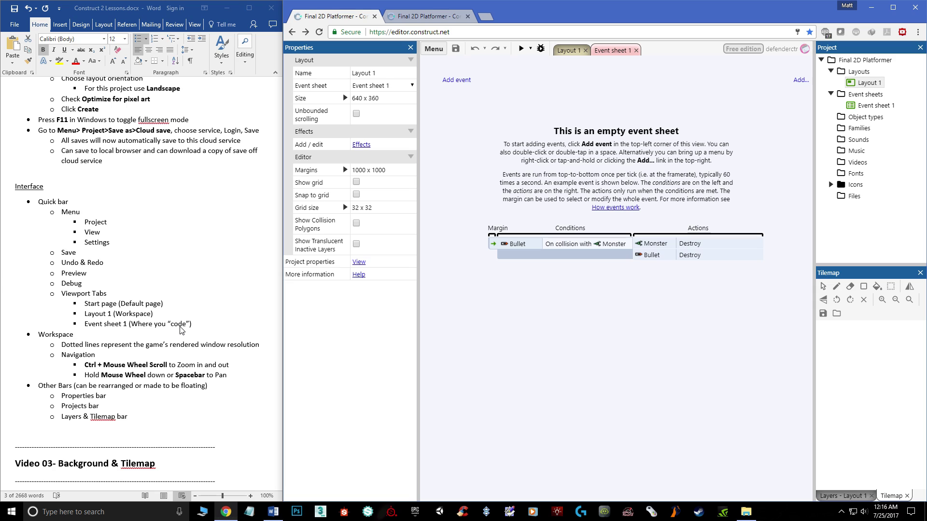
left_click(565, 52)
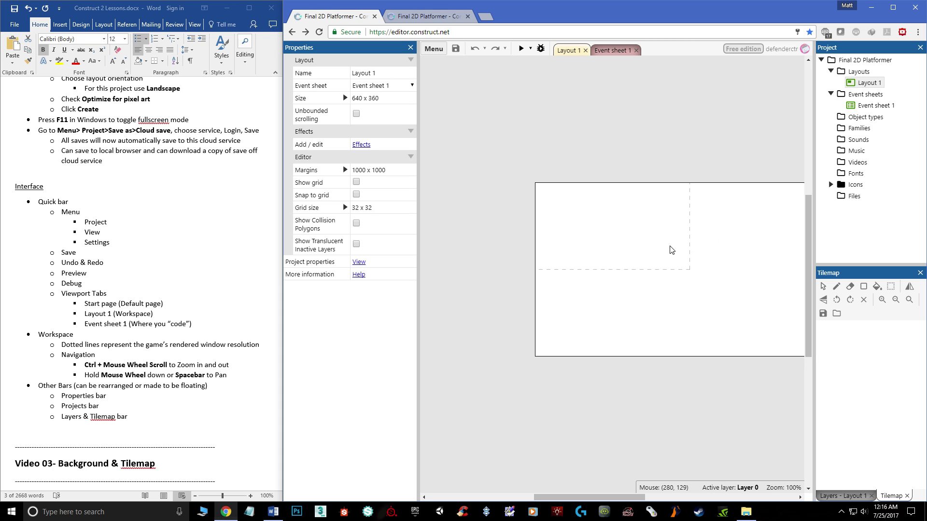
Examine the Layout 1 workspace and its dashed window boundary by zooming in and out and panning around it
scroll(651, 249, "down", 3)
scroll(652, 249, "up", 4)
scroll(654, 250, "down", 2)
scroll(656, 249, "down", 1)
scroll(656, 250, "up", 2)
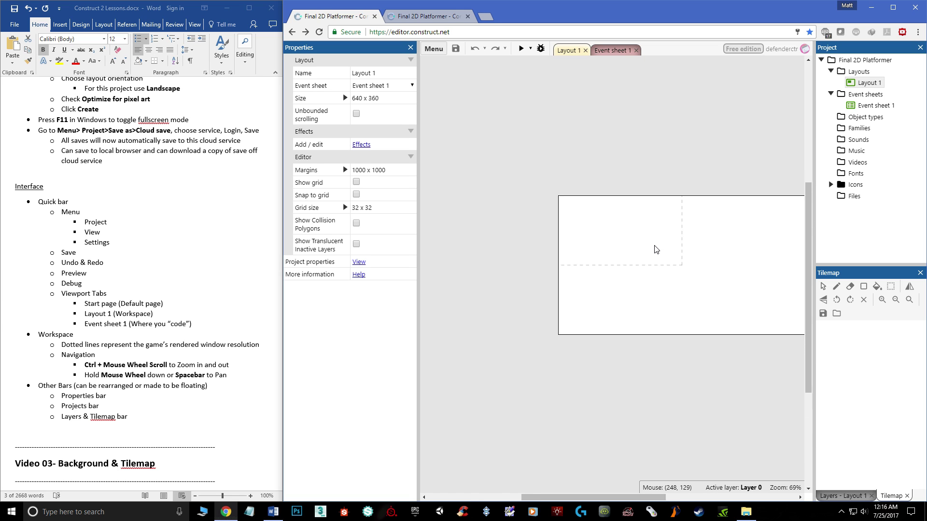
scroll(657, 250, "up", 2, "ctrl")
scroll(657, 250, "down", 1, "ctrl")
scroll(652, 248, "up", 3, "ctrl")
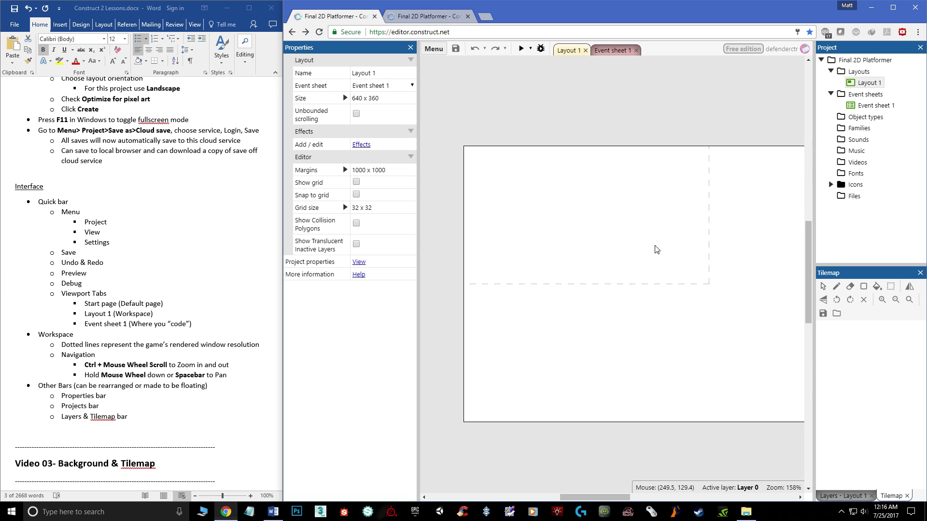
middle_click_drag(646, 248, 619, 245)
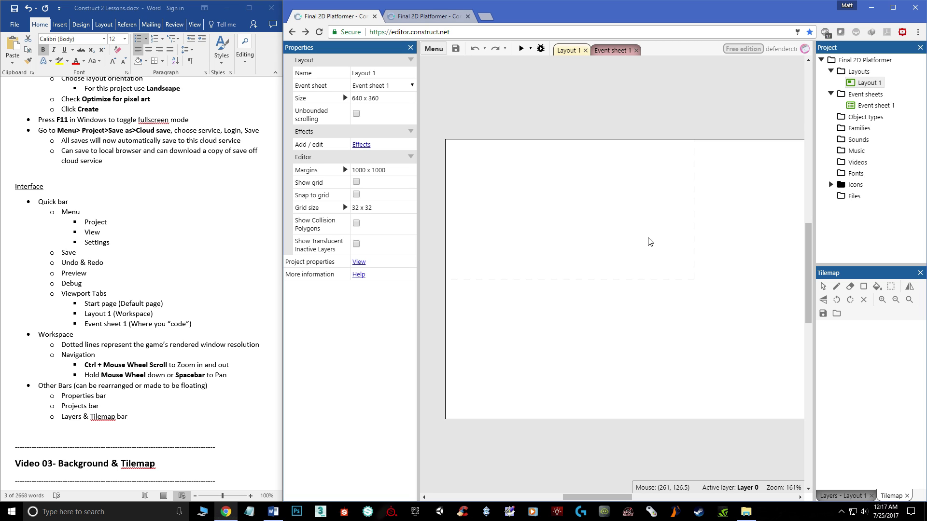
scroll(650, 241, "down", 4, "ctrl")
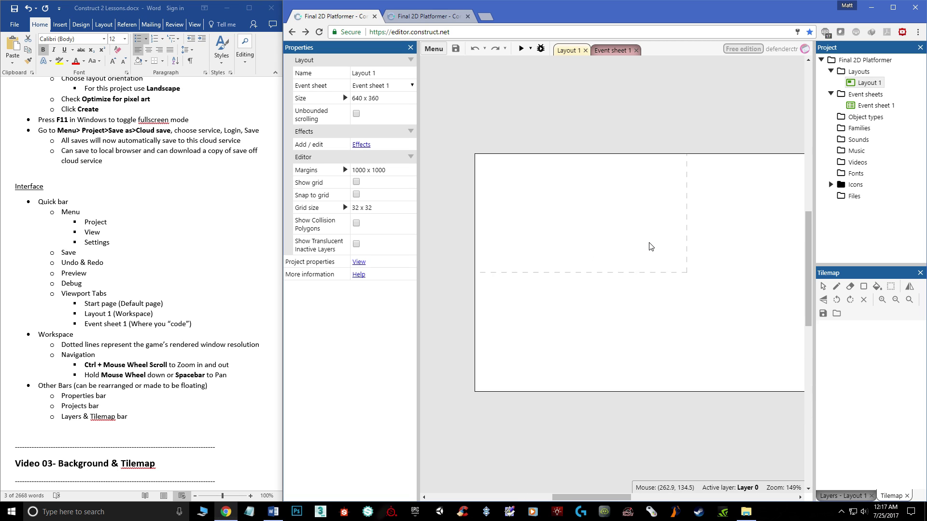
scroll(652, 249, "up", 3, "ctrl")
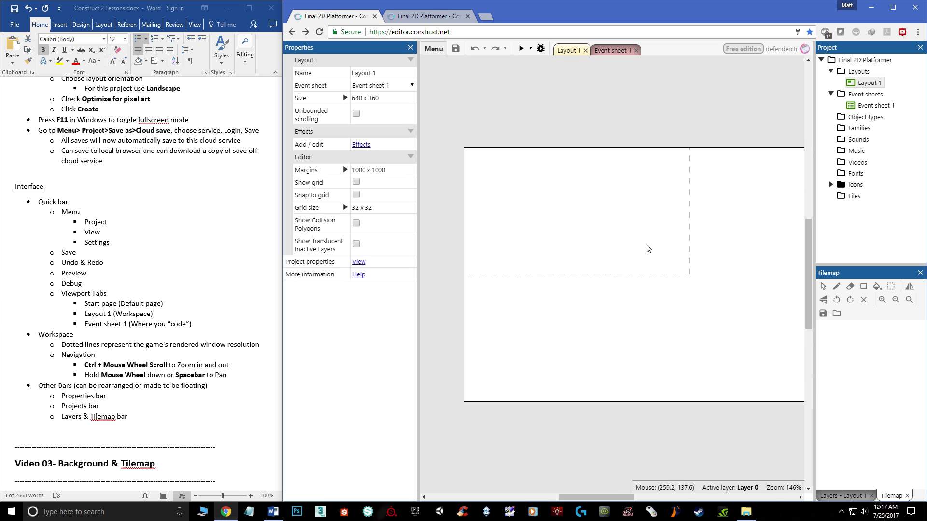
mouse_move(638, 246)
middle_mouse_down()
mouse_move(657, 226)
mouse_move(607, 242)
mouse_move(652, 242)
mouse_move(635, 251)
middle_mouse_up()
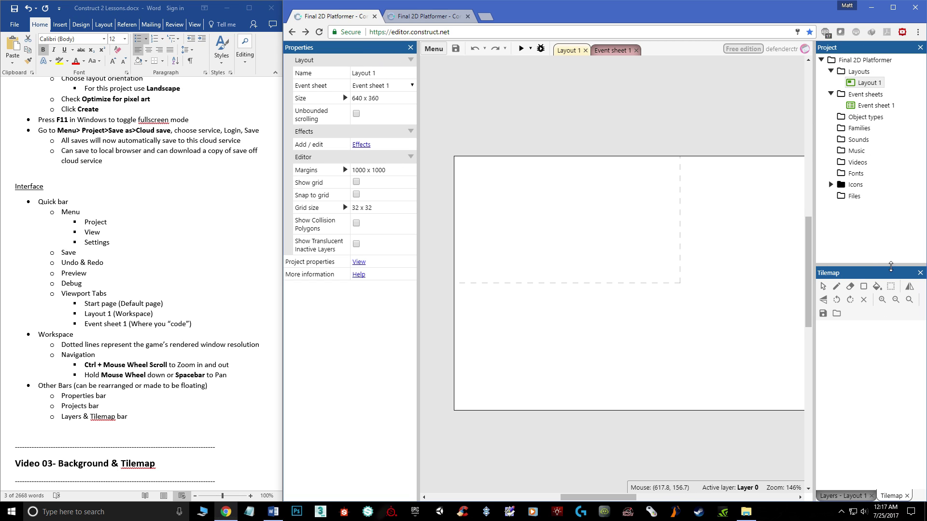
Reduce the Tilemap bar's height slightly, view the layers of Layout 1 and return to the Tilemap bar
left_click_drag(868, 273, 872, 296)
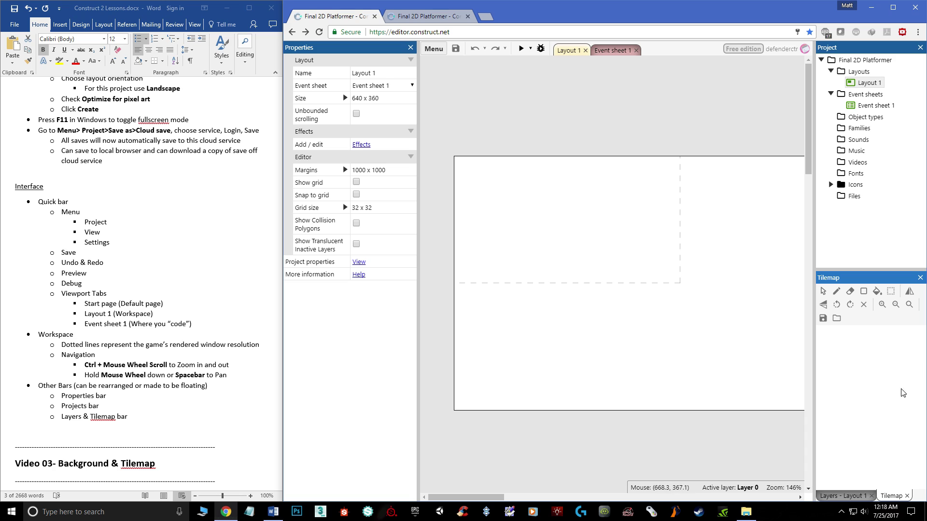
left_click(843, 498)
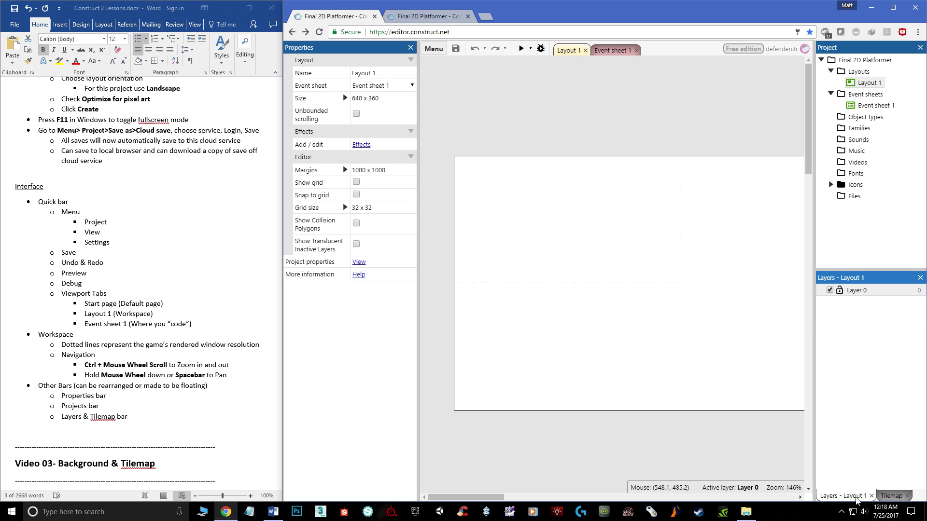
left_click(893, 496)
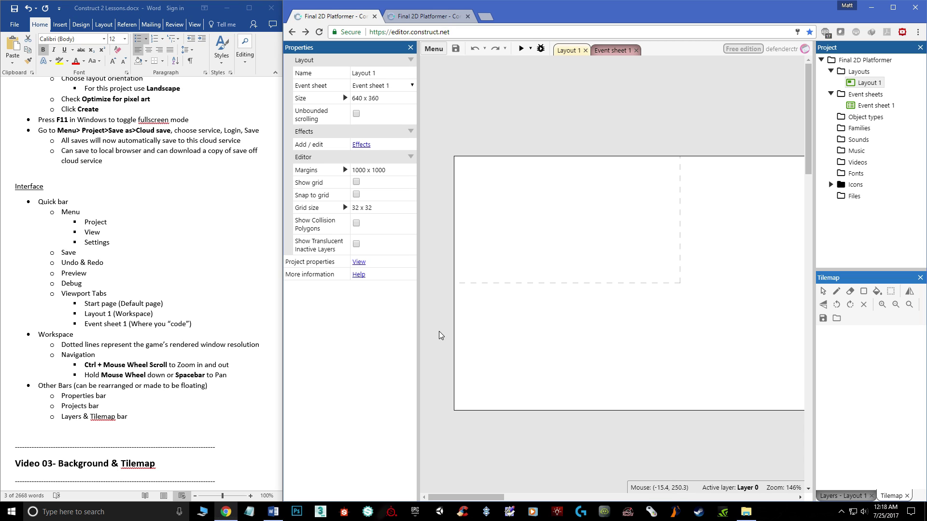
Look back through the lesson notes in Word from the Interface section up to the Resources section
scroll(169, 337, "up", 2)
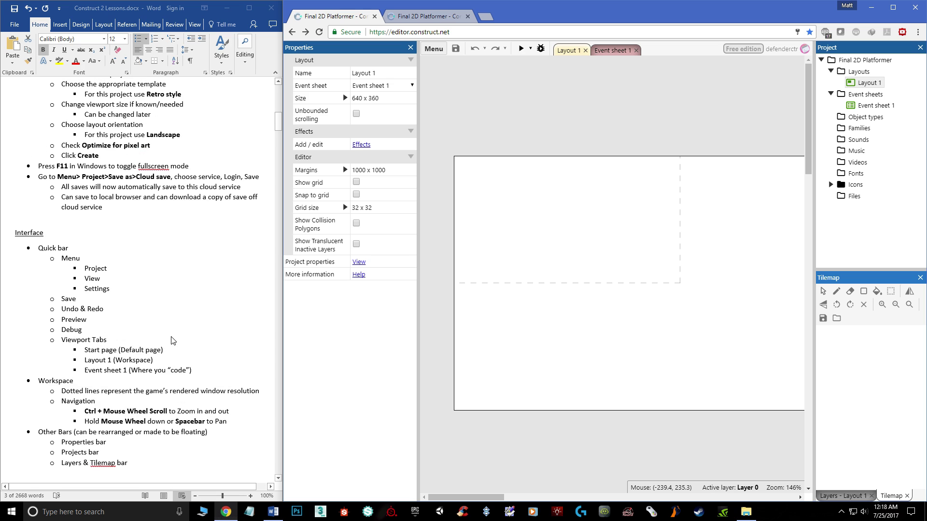
scroll(172, 344, "up", 14)
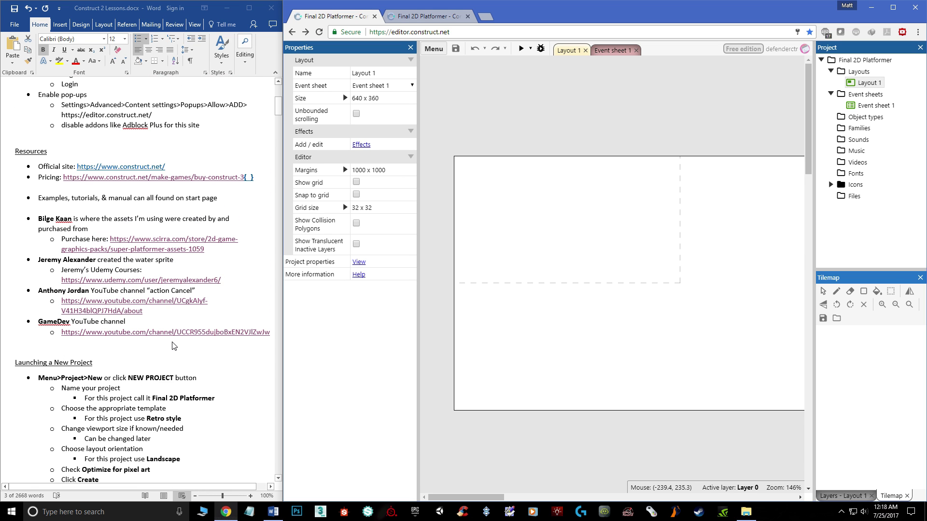